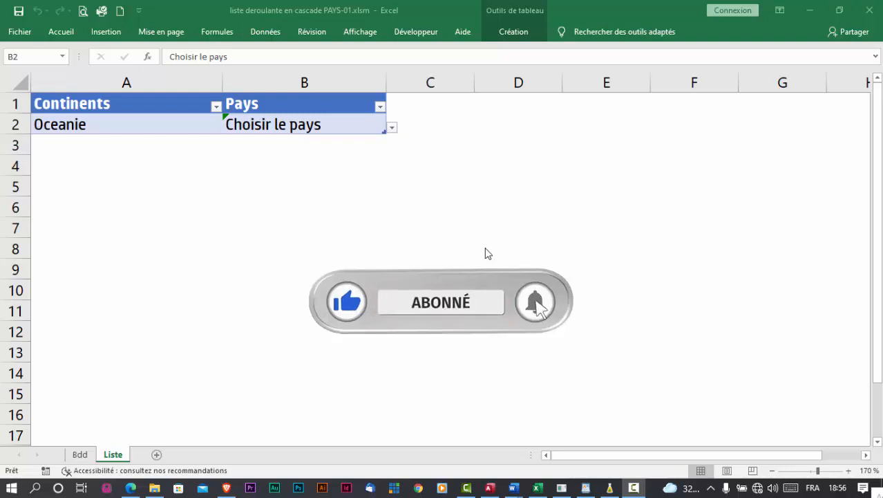
Examine the continent choices offered in A2 and the dependent country choices offered in B2 on the Liste sheet.
key("Left")
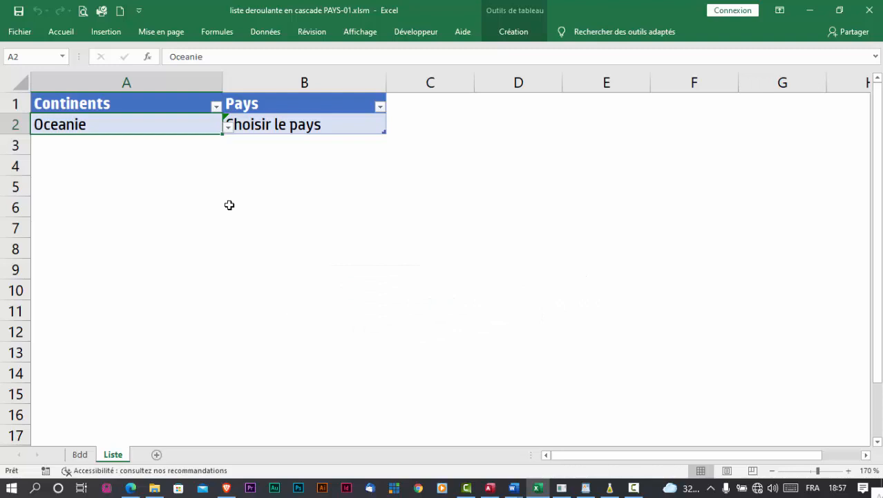
left_click(227, 128)
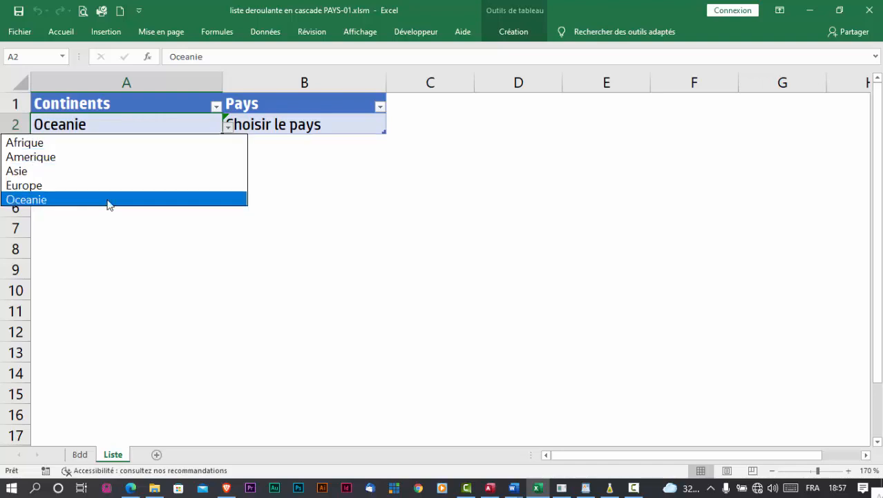
left_click(296, 126)
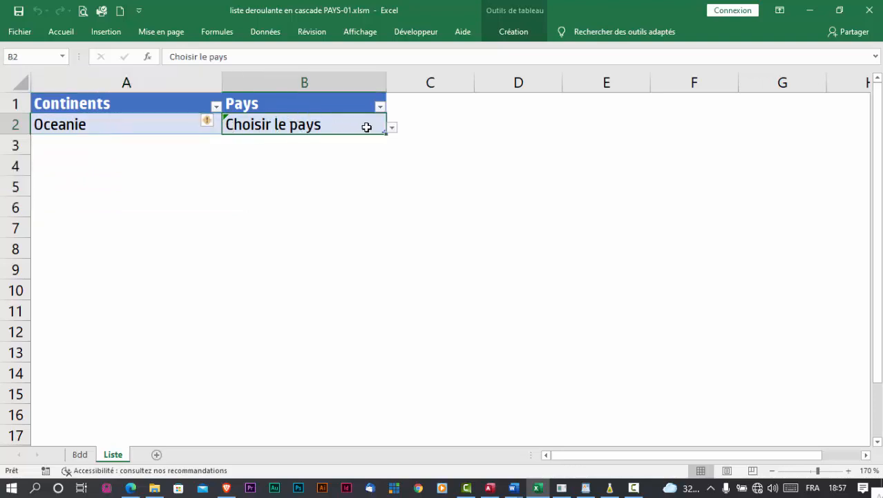
left_click(391, 127)
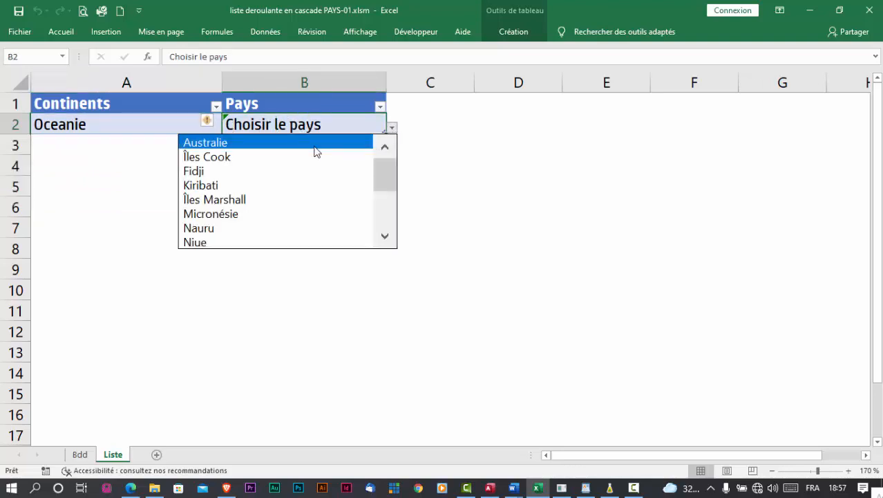
left_click(150, 123)
left_click(149, 123)
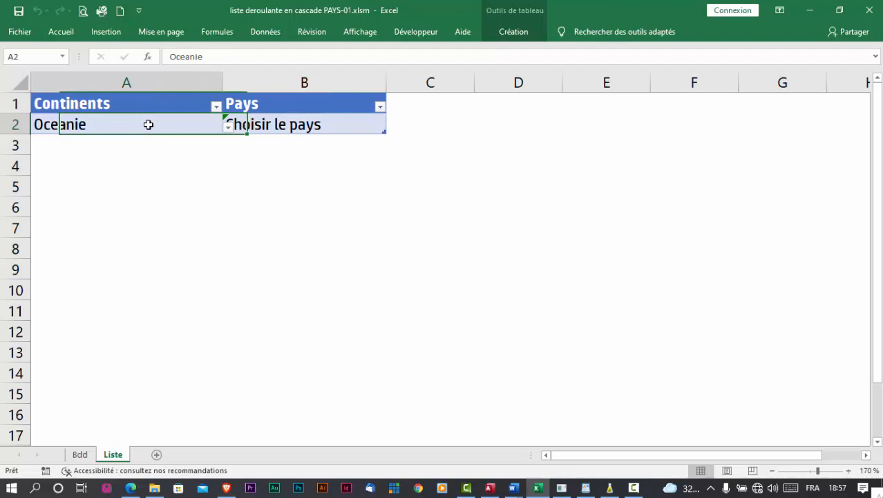
left_click(289, 123)
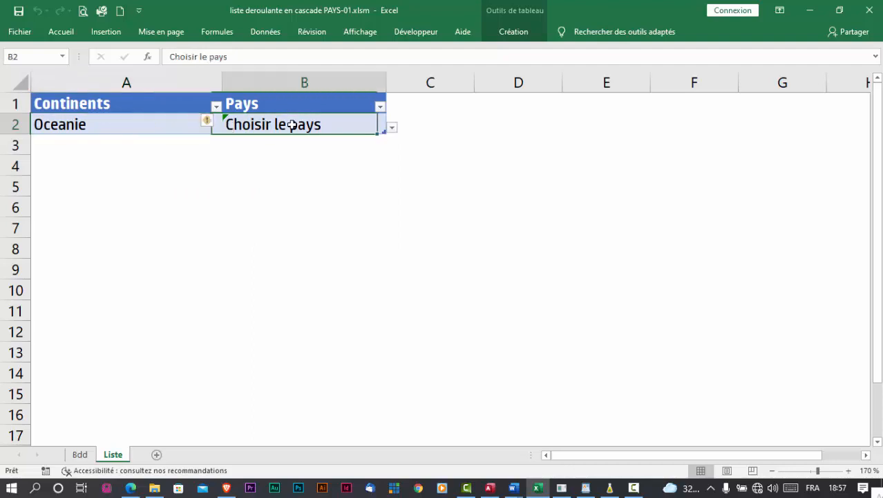
left_click(391, 129)
left_click(333, 124)
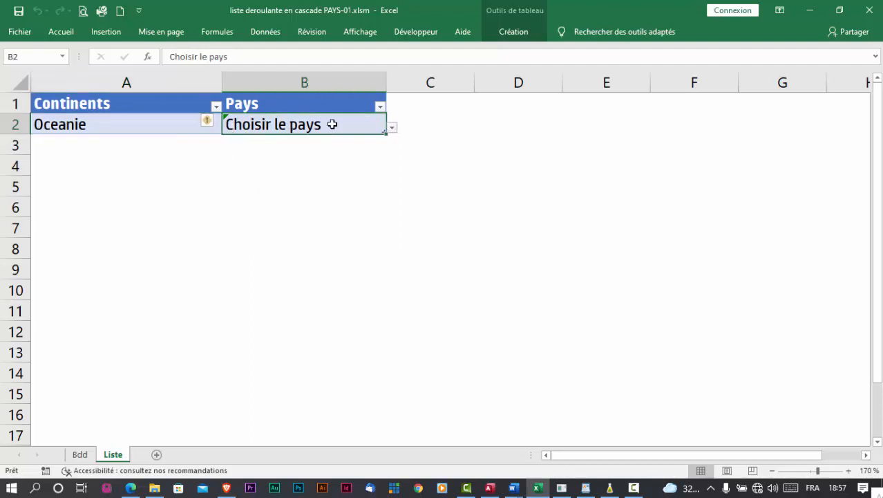
Choose Amerique as the continent in A2 and Antigua-et-Barbuda as the country in B2.
left_click(168, 125)
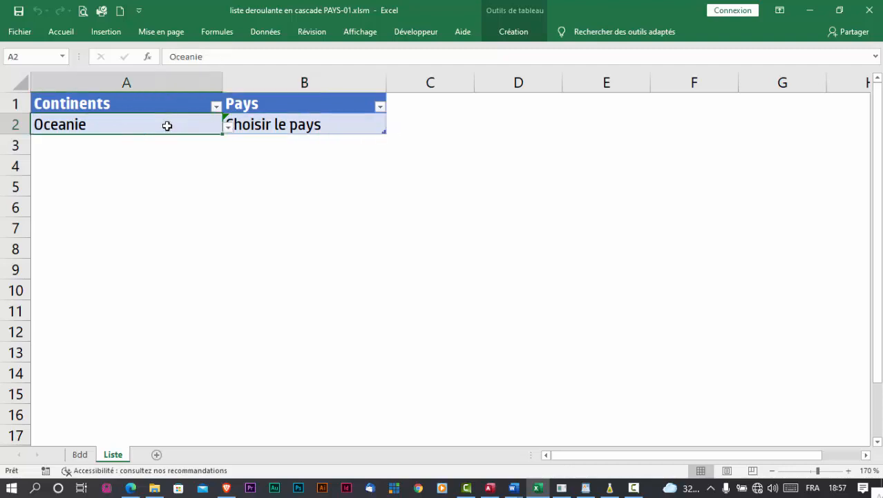
left_click(228, 127)
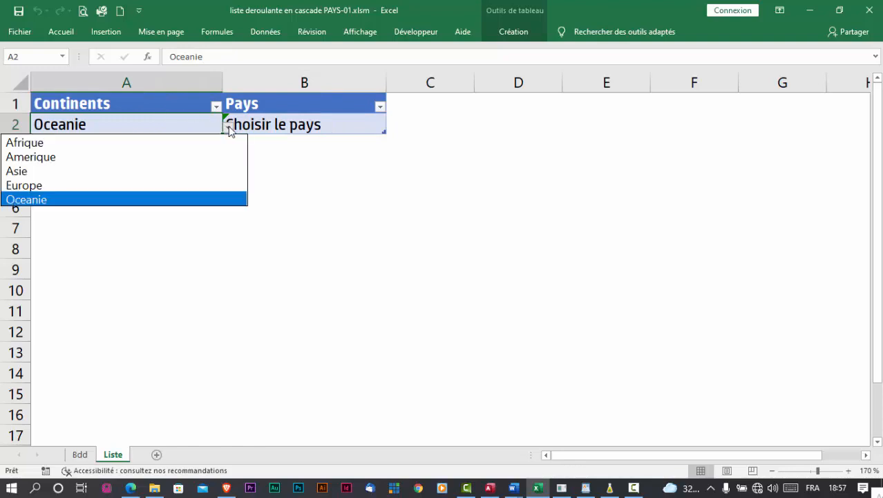
left_click(193, 161)
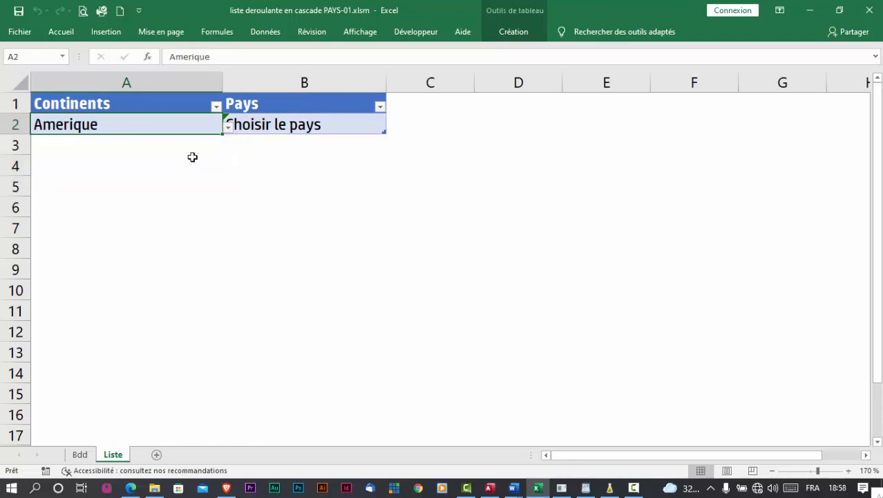
left_click(311, 123)
left_click(391, 128)
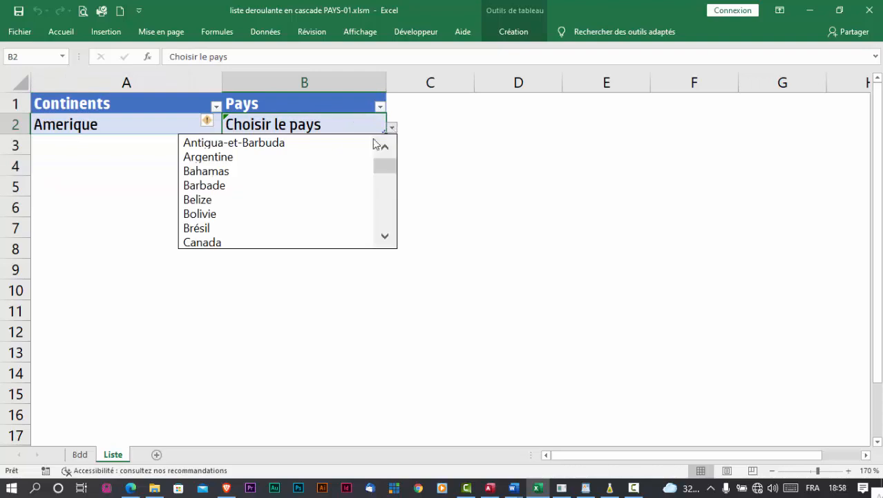
left_click(329, 149)
Set the continent in A2 to Oceanie and check the country choices offered in B2.
left_click(197, 123)
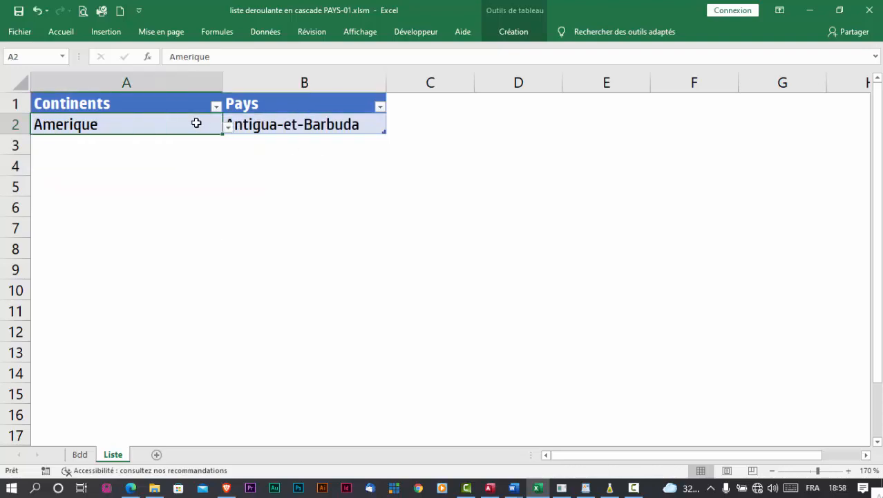
left_click(229, 132)
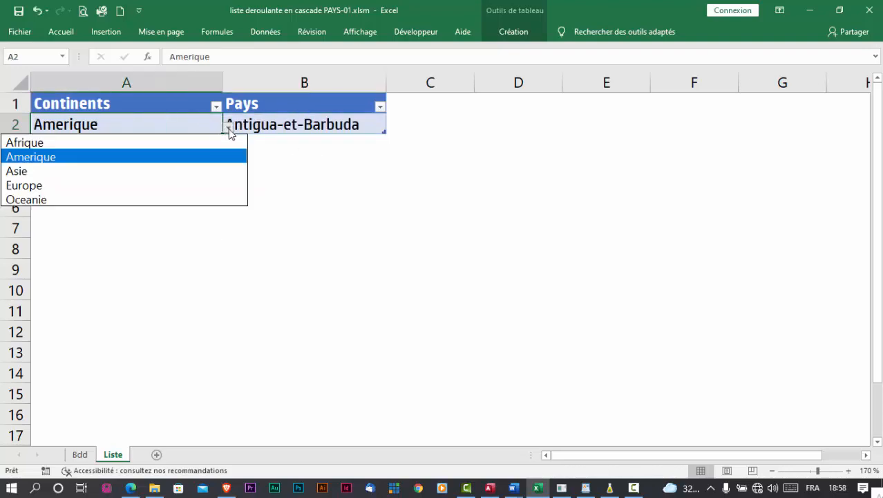
left_click(166, 199)
left_click(306, 125)
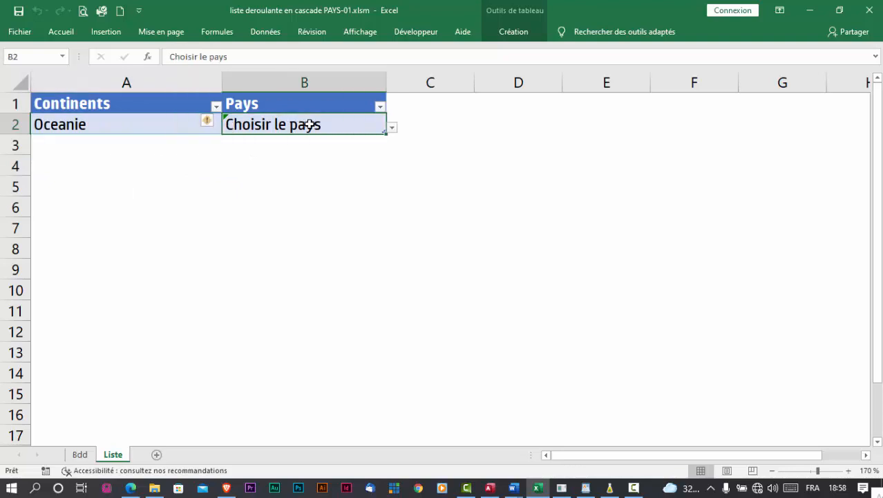
left_click(391, 128)
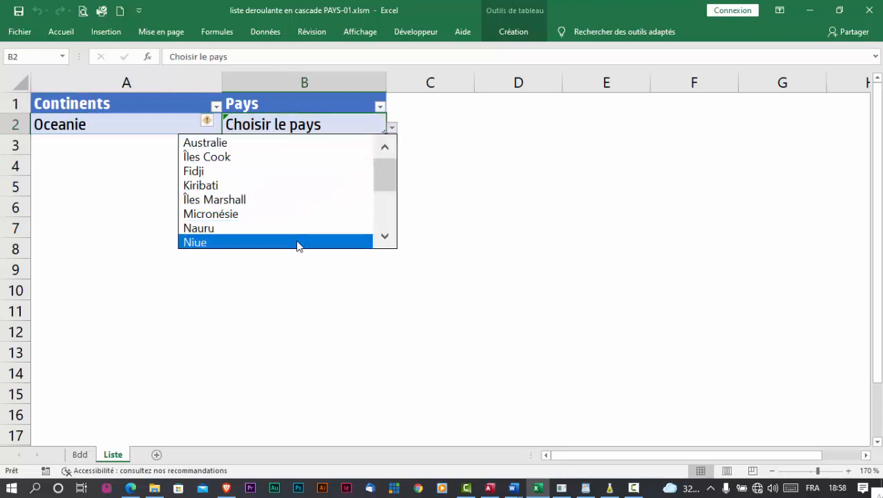
key("Escape")
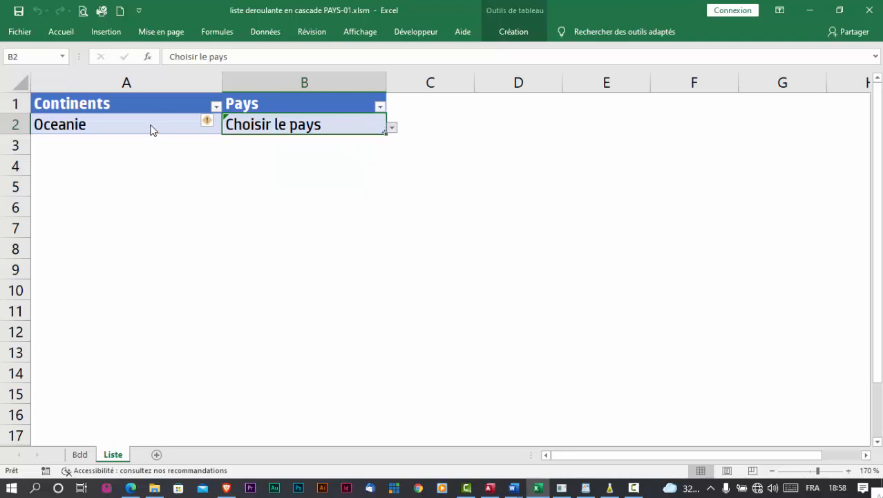
left_click(150, 124)
left_click(273, 124)
left_click(163, 129)
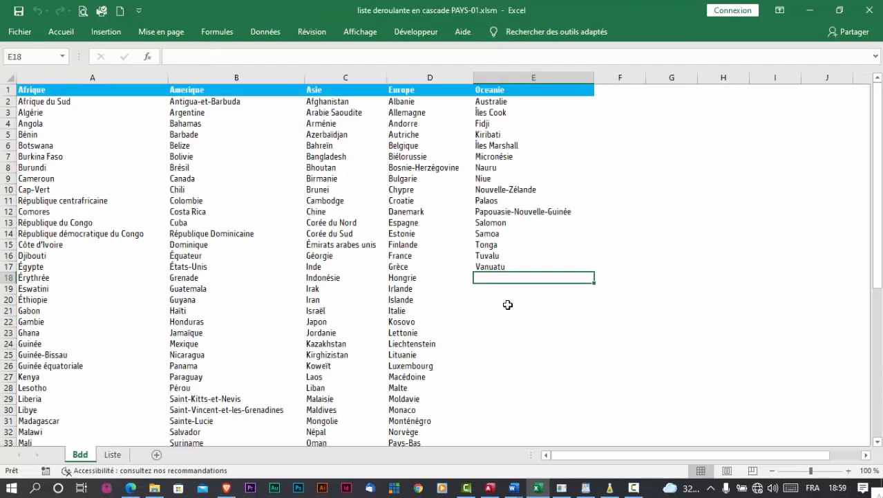
Create a new blank workbook and try to rename its sheet Feuil1 as bdd.
left_click(120, 11)
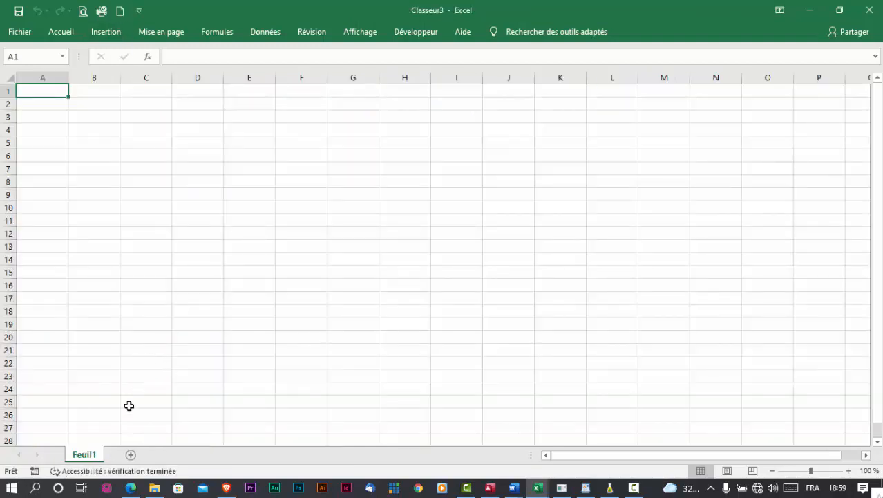
double_click(91, 461)
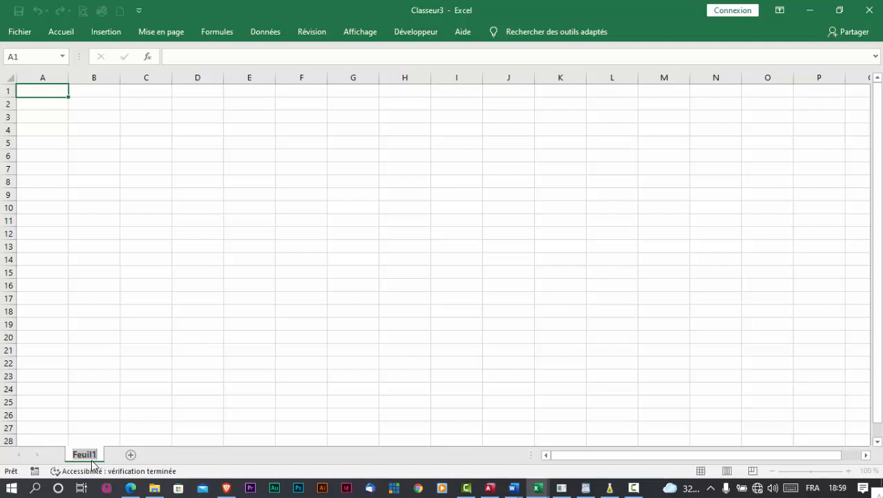
type("b")
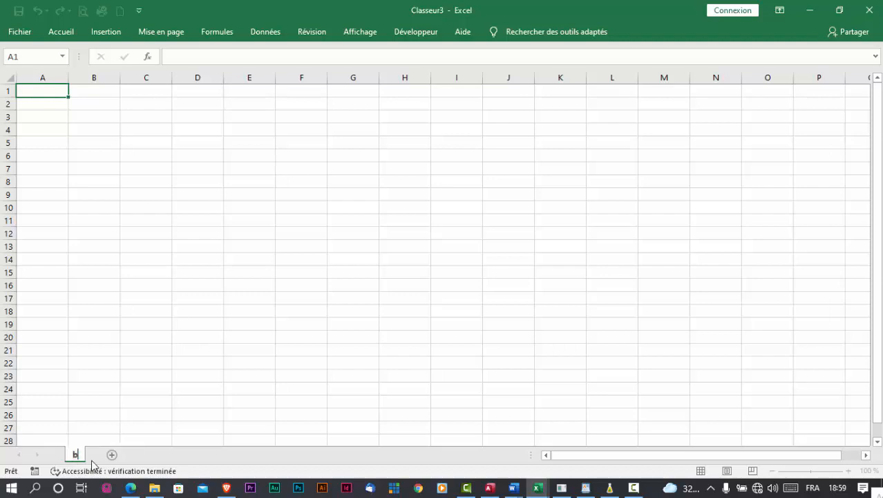
type("dd")
key("Return")
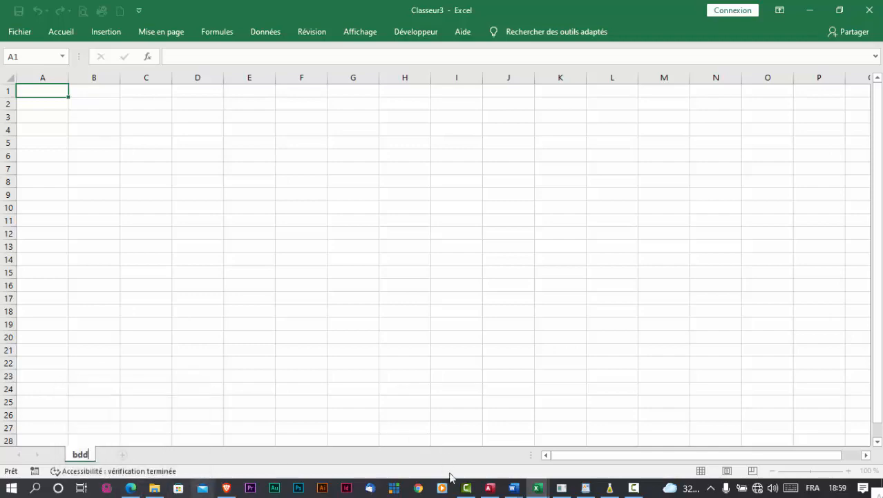
Copy the entire Bdd sheet contents from liste deroulante en cascade PAYS-01.xlsm into the first sheet of the new workbook.
mouse_move(537, 486)
left_click(484, 457)
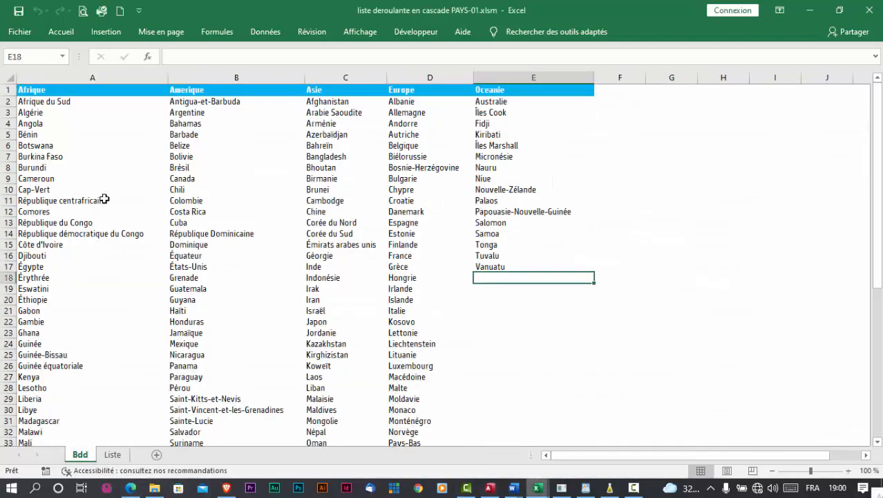
left_click(6, 78)
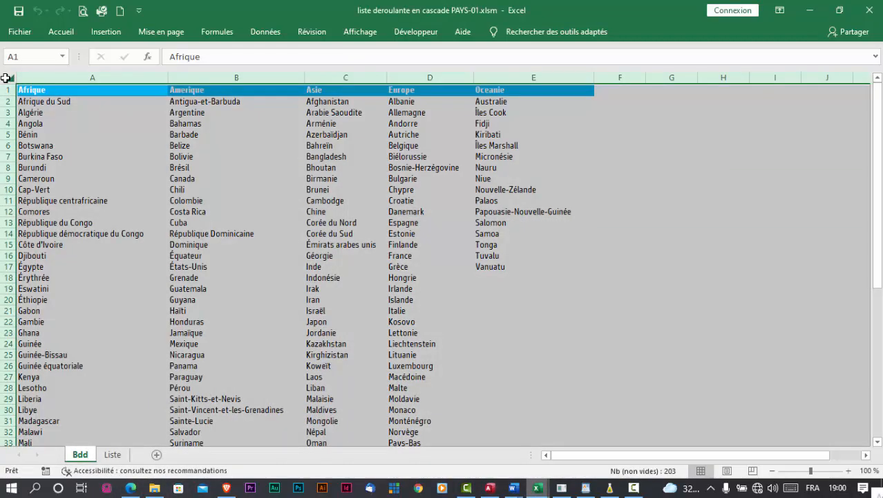
key("ctrl+c")
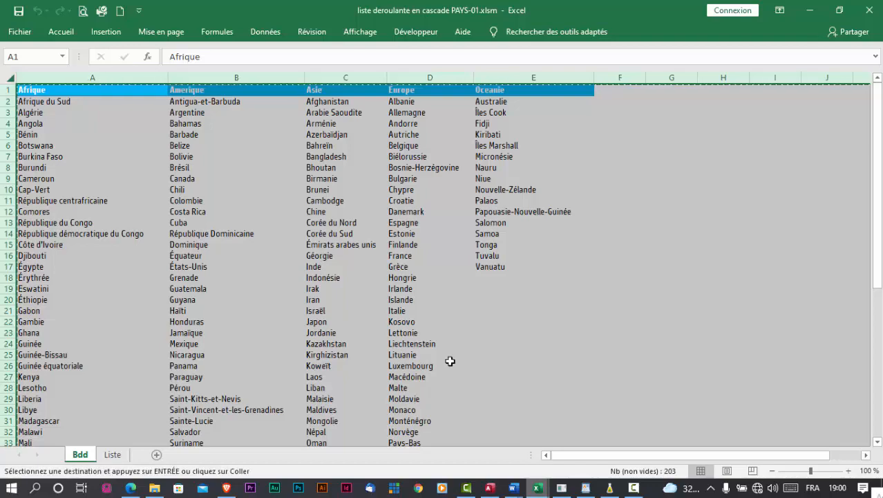
mouse_move(543, 493)
left_click(591, 437)
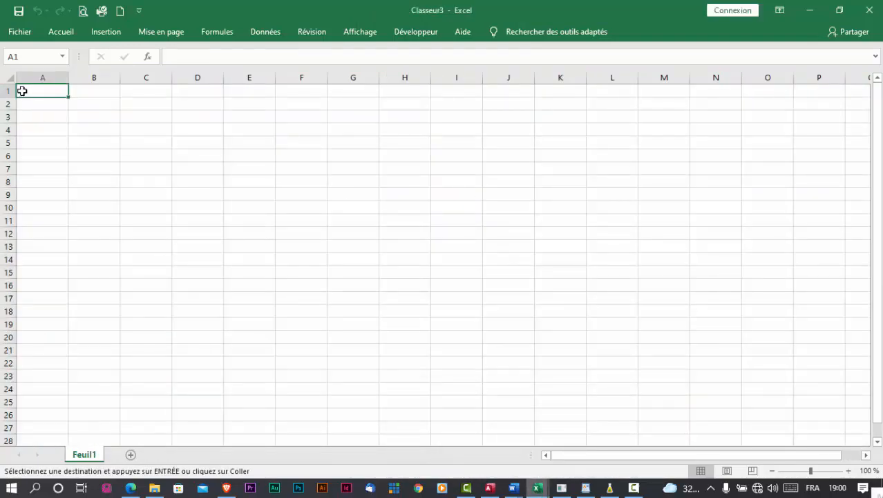
left_click(5, 77)
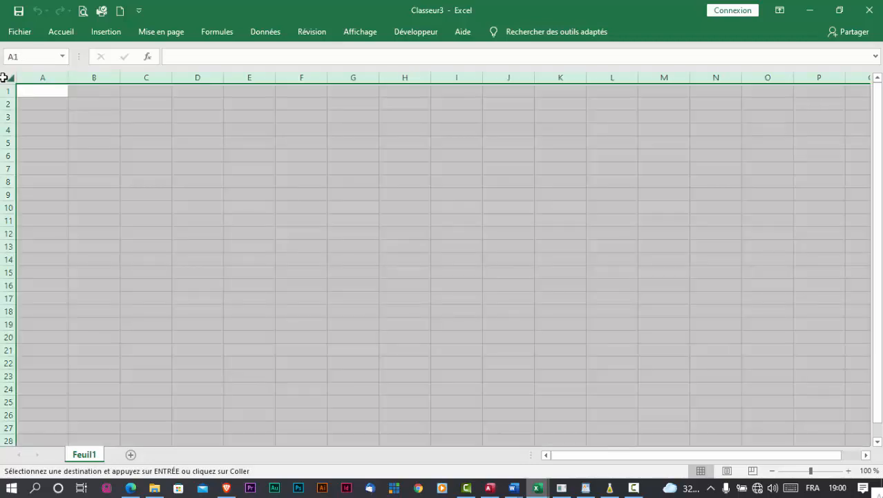
key("ctrl+v")
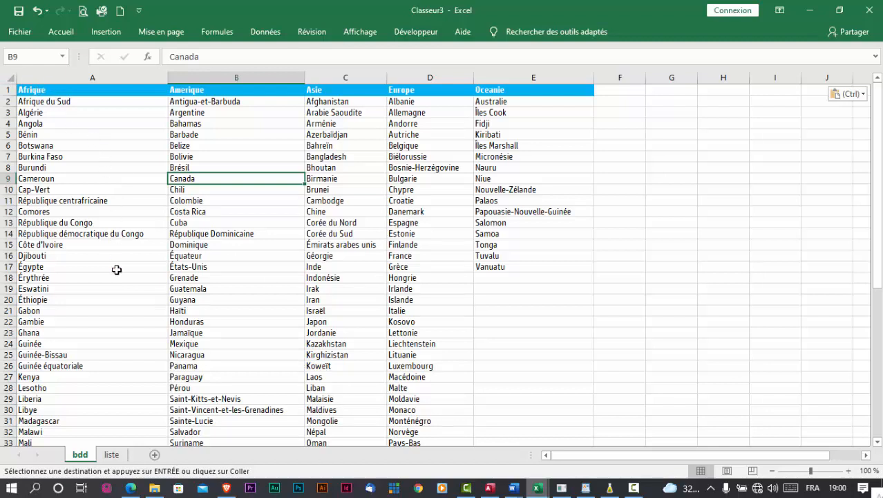
On the liste sheet, enter the headings Continents in A1 and Pays in B1.
left_click(112, 454)
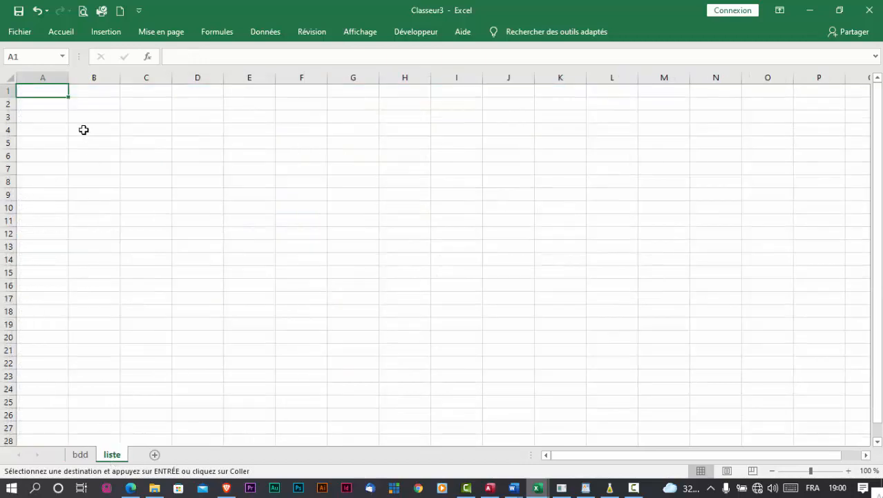
type("Continents")
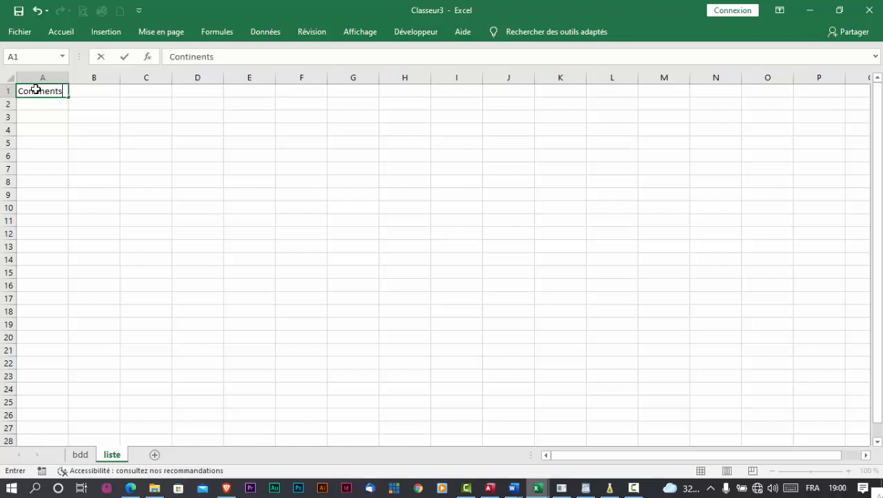
left_click(108, 92)
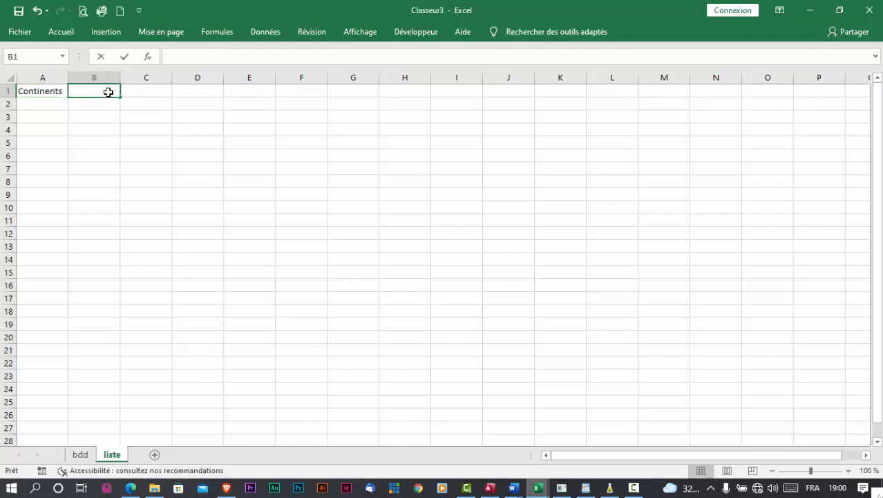
type("Pa")
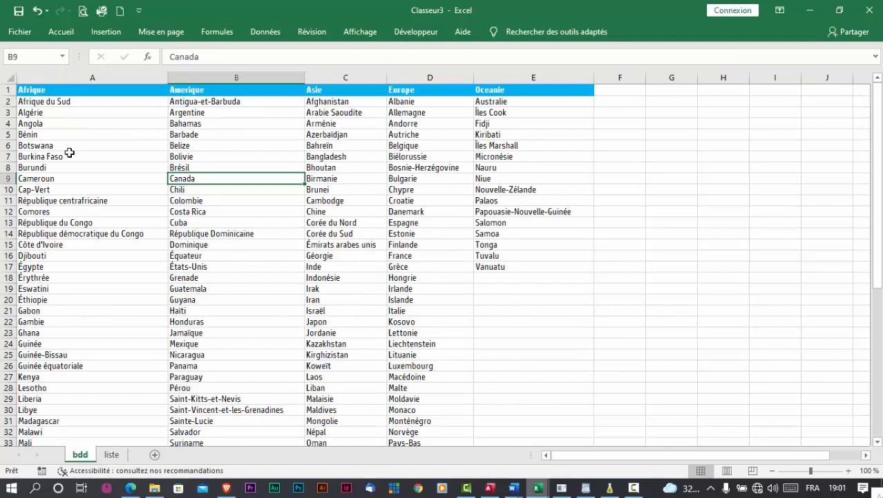
On the bdd sheet, define the name Continents for the header cells A1:E1.
left_click(28, 91)
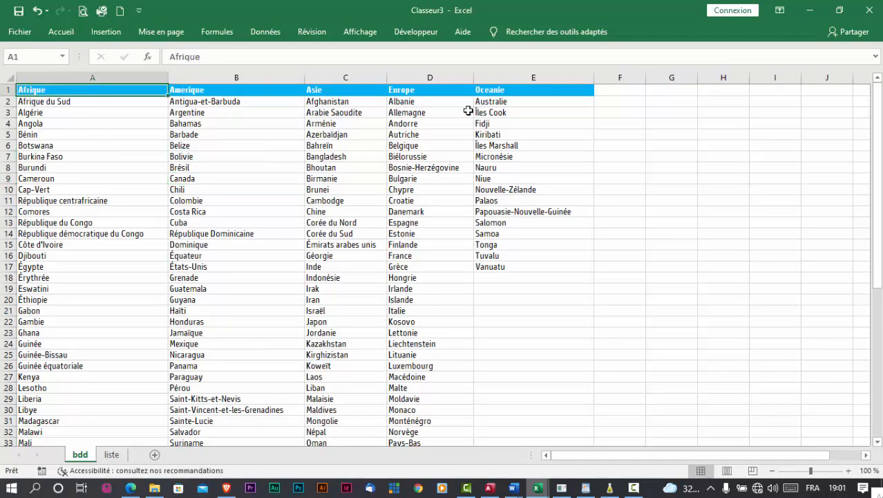
left_click(570, 91, "shift")
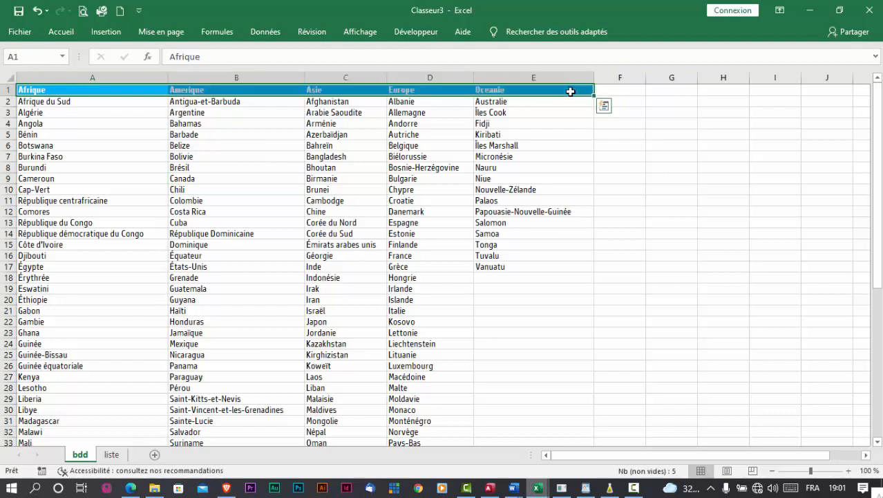
left_click(217, 35)
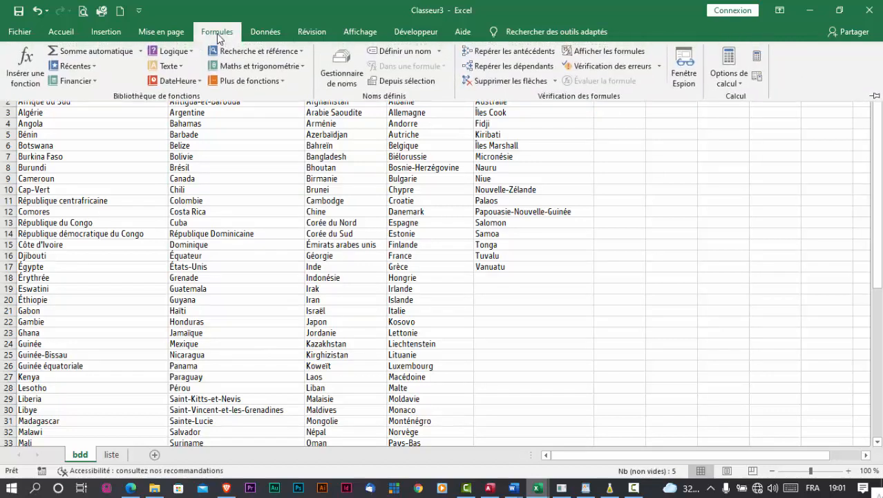
left_click(406, 52)
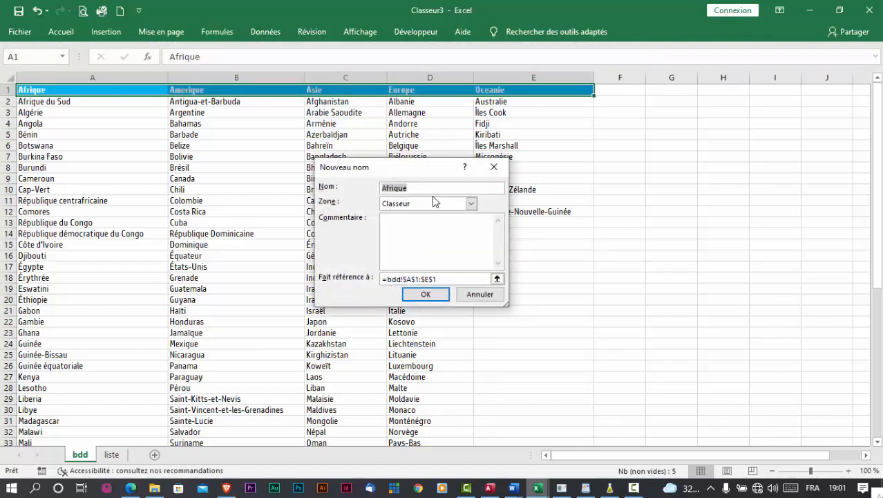
type("Continents")
left_click(430, 295)
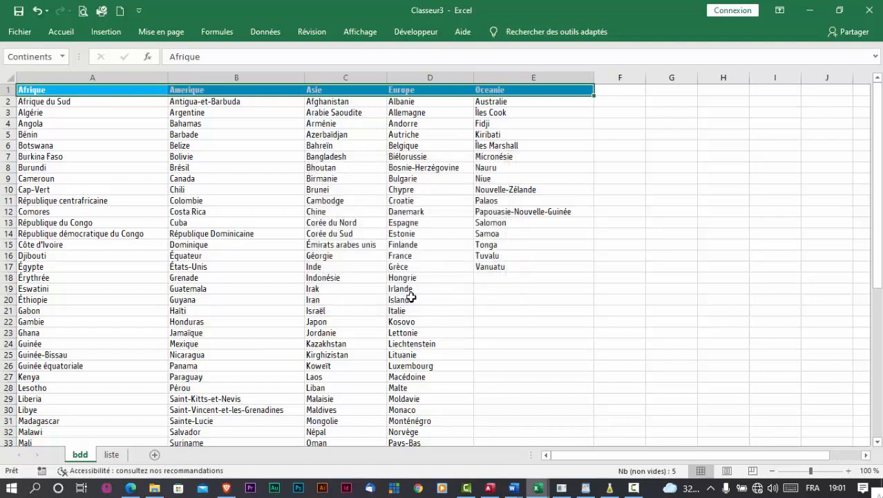
Define the name Afrique for the African countries in A2:A55 of the bdd sheet.
left_click(58, 103)
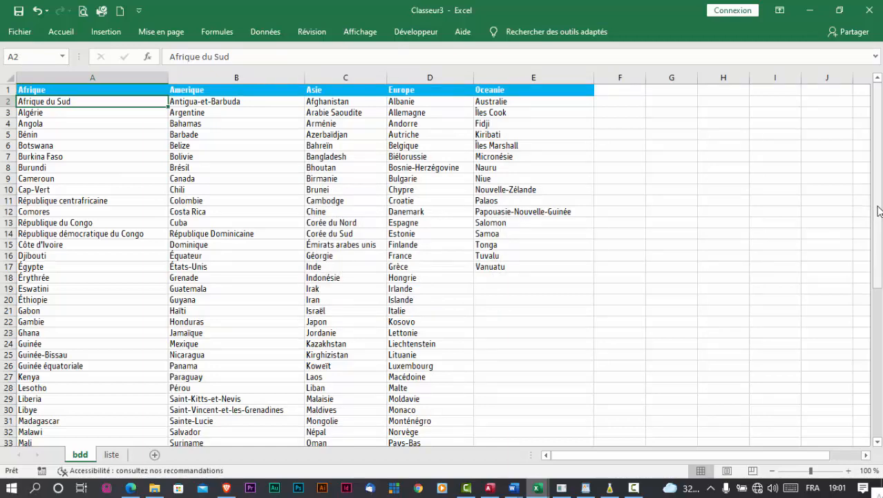
key("ctrl+shift+Down")
left_click(217, 33)
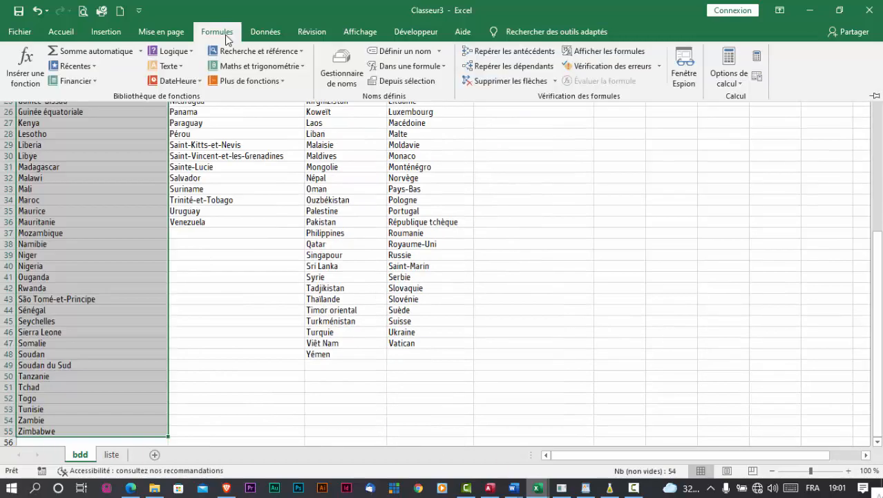
left_click(405, 53)
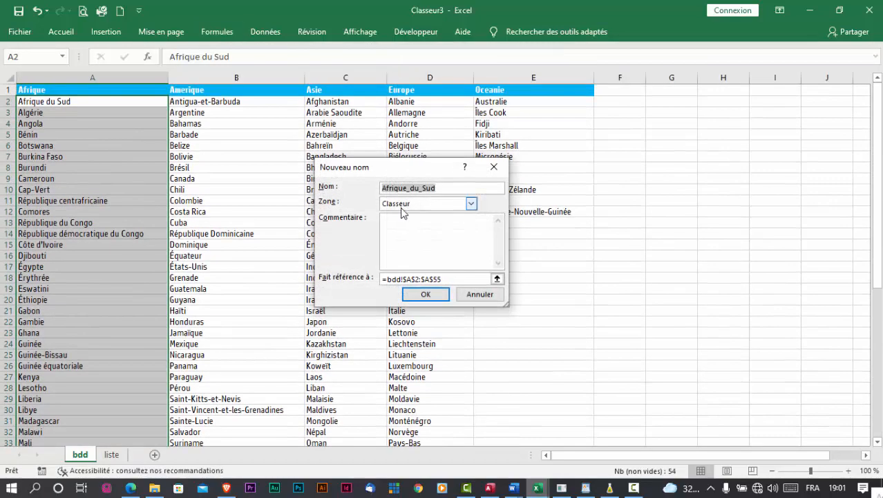
left_click(454, 190)
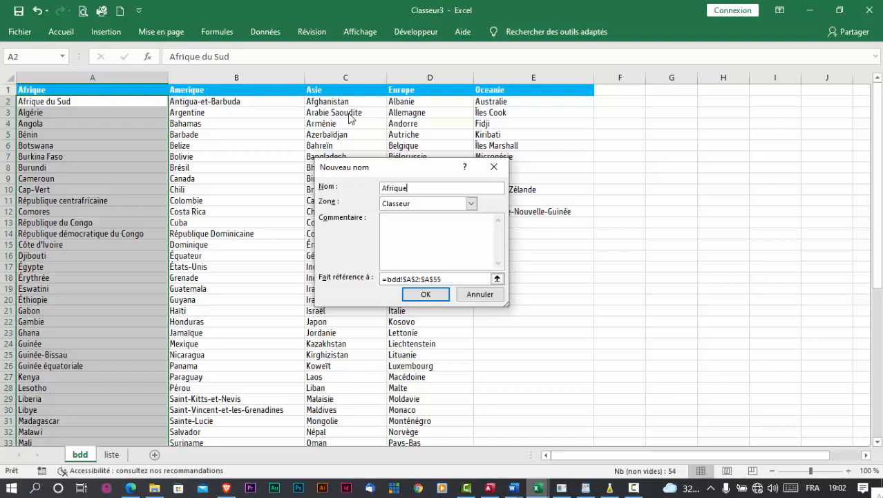
key("Return")
Define the name Amerique for the American countries in B2:B36 of the bdd sheet.
left_click(238, 103)
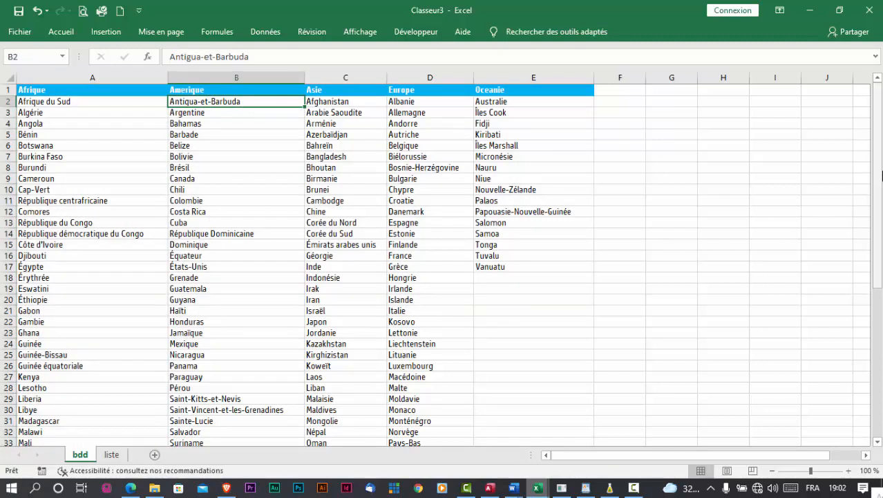
left_click_drag(882, 168, 879, 312)
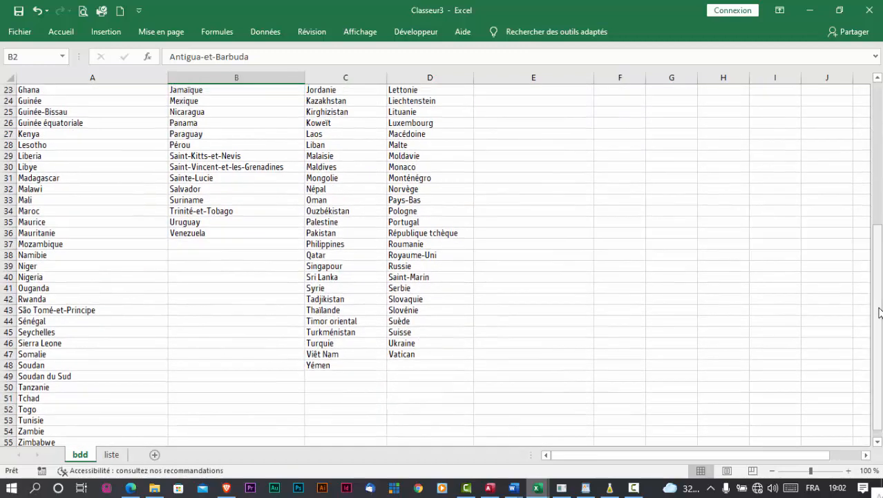
left_click(280, 233, "shift")
left_click(223, 33)
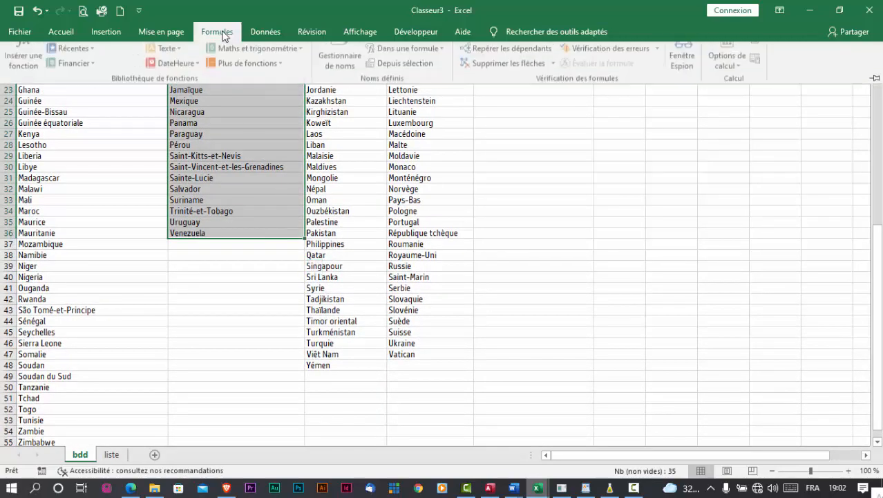
left_click(399, 58)
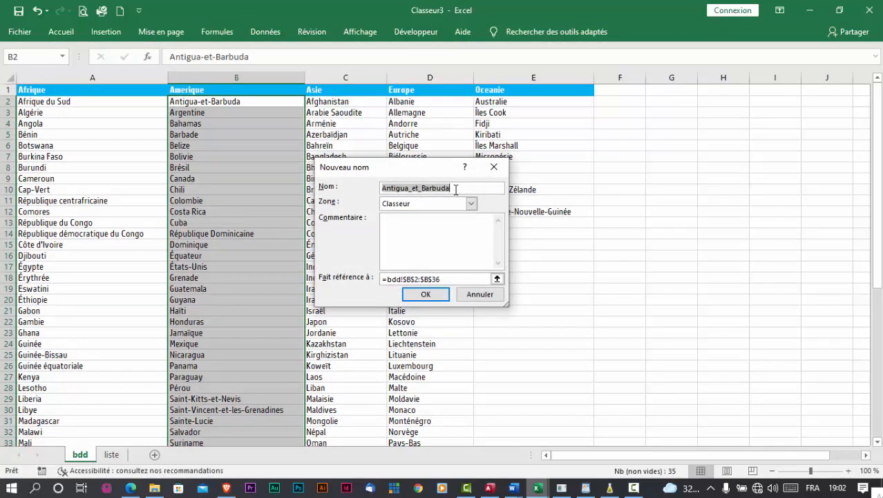
type("Amerique")
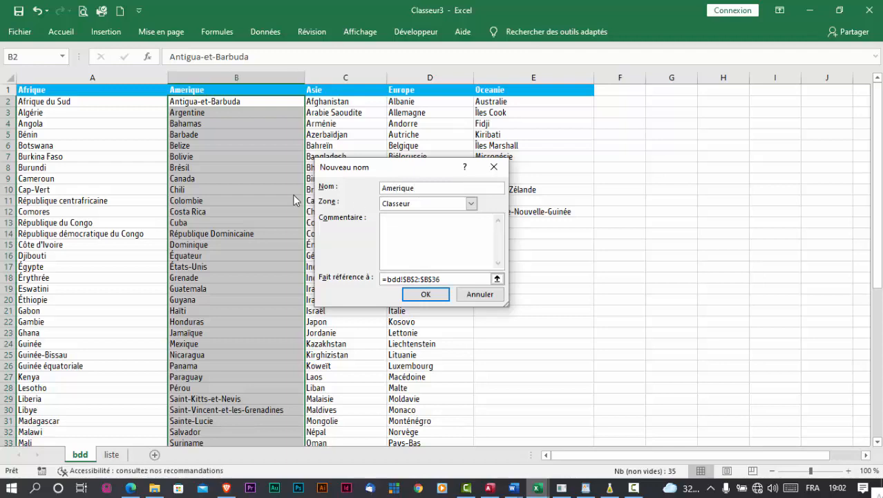
left_click(426, 294)
Define the name Asie for the Asian countries in C2:C48 of the bdd sheet.
left_click(345, 101)
scroll(431, 380, "down", 6)
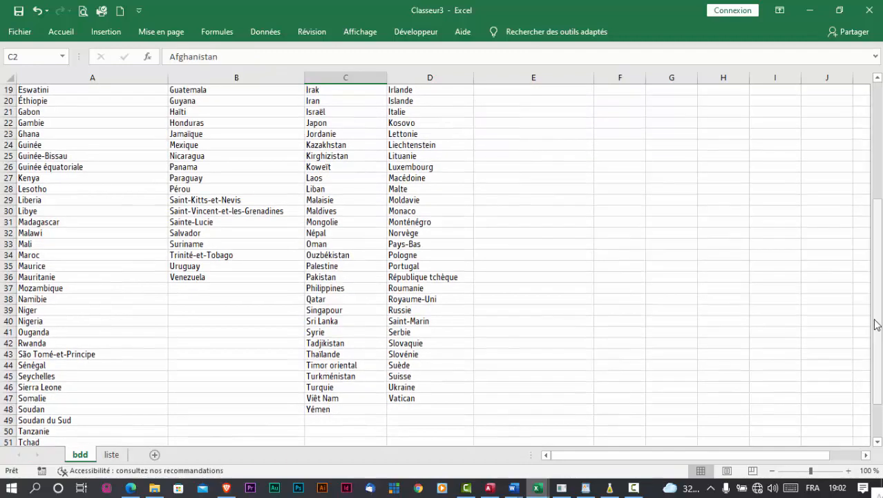
left_click(341, 408, "shift")
scroll(353, 276, "up", 6)
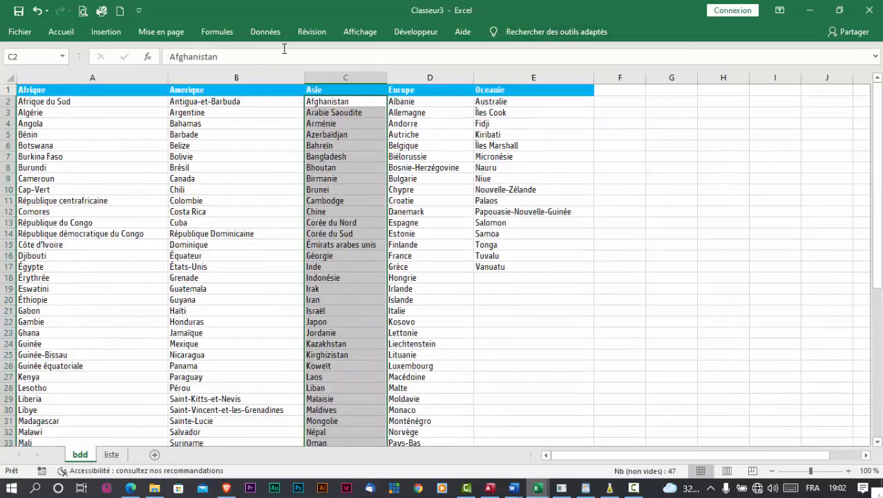
left_click(217, 32)
left_click(414, 53)
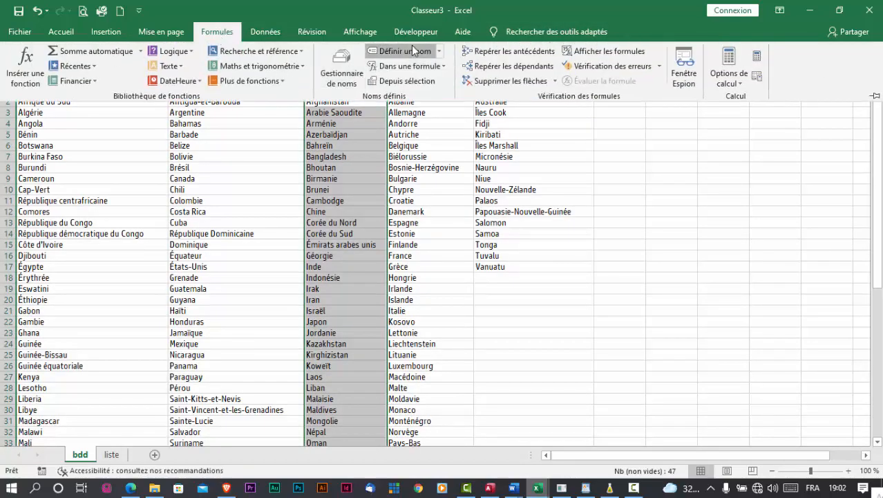
type("Asie")
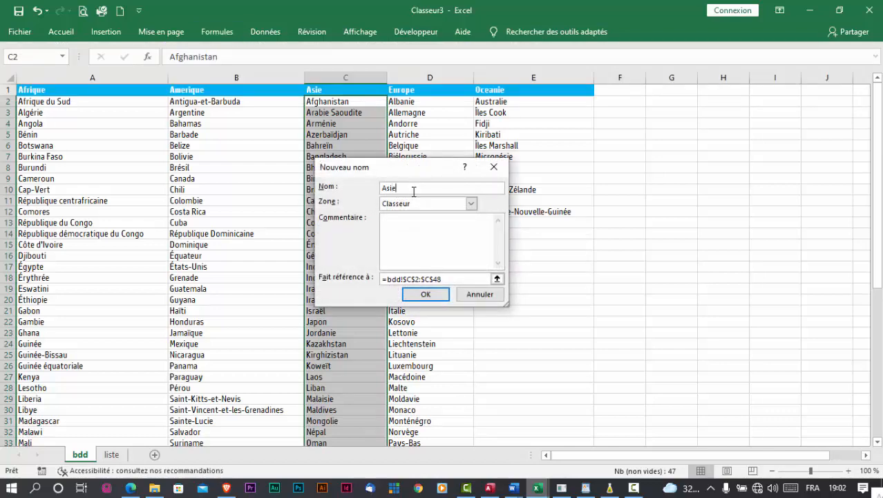
key("Return")
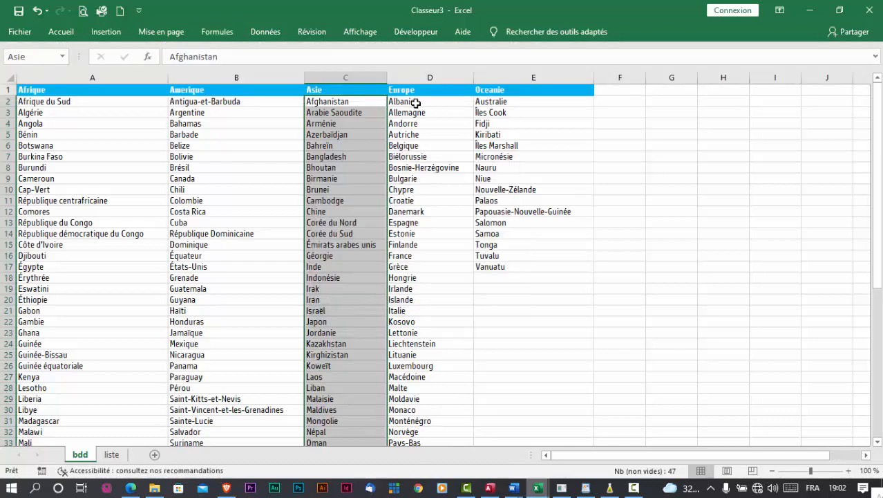
Define the name Europe for the European countries in D2:D47 of the bdd sheet.
left_click(414, 102)
key("ctrl+shift+Down")
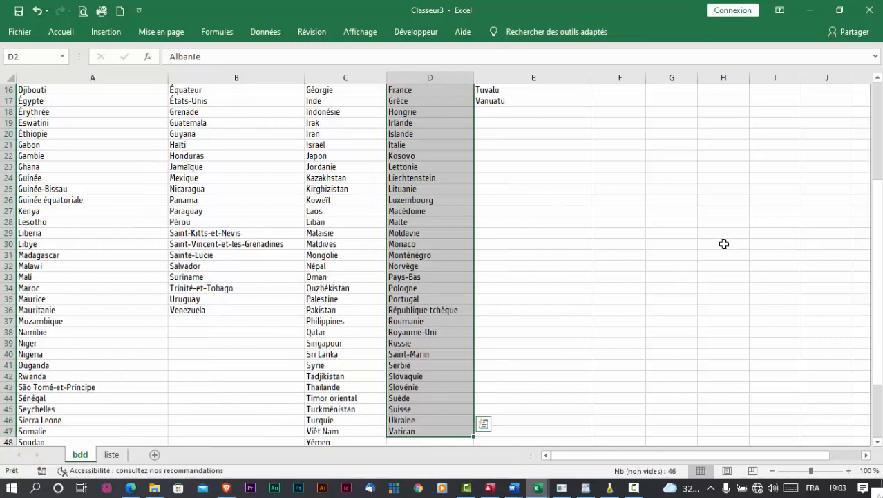
left_click(218, 33)
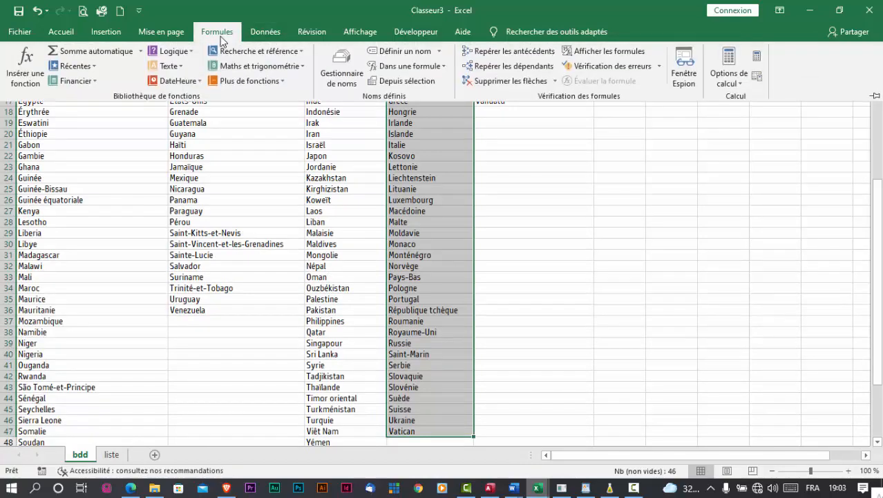
left_click(407, 51)
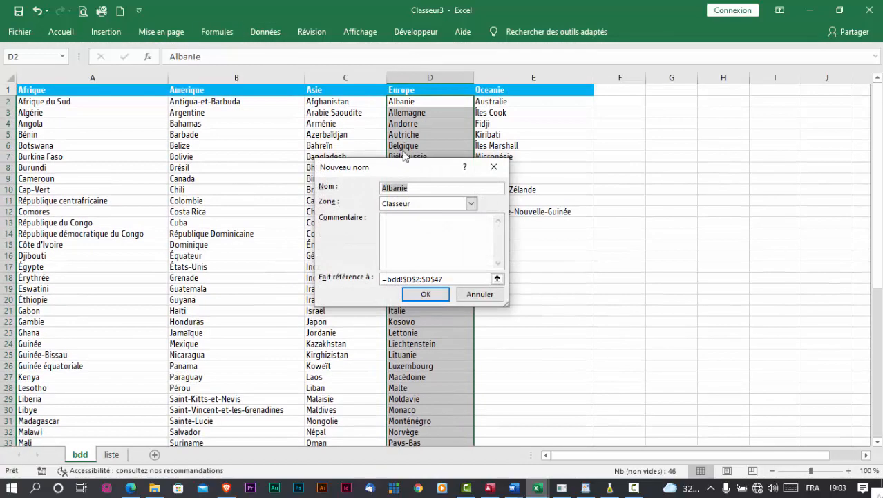
type("Europe")
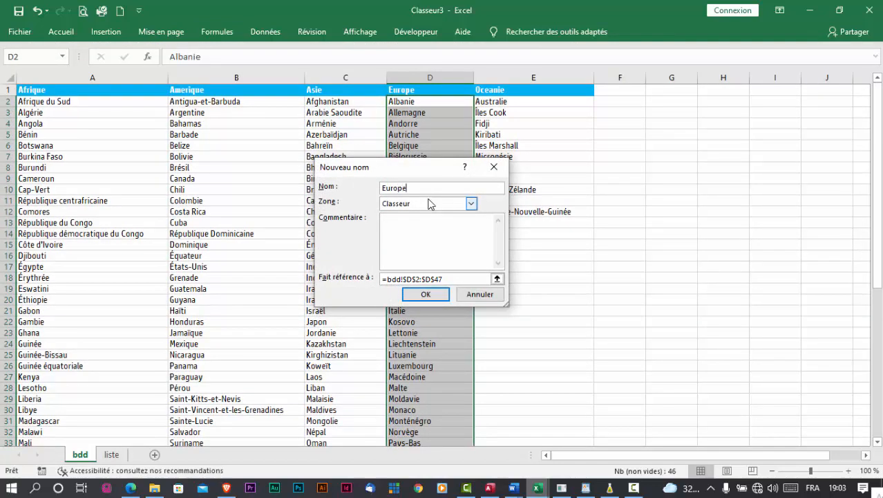
left_click(425, 293)
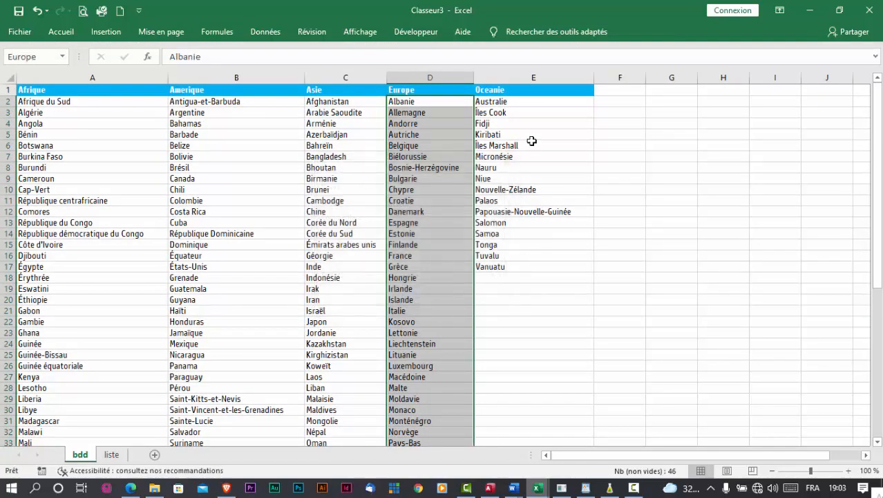
Define the name Oceanie for the Oceanian countries in E2:E17 of the bdd sheet.
left_click(511, 101)
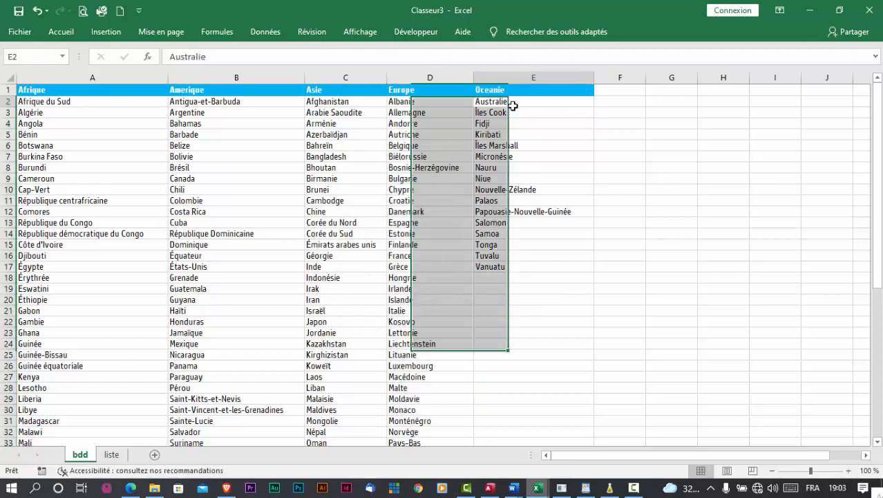
left_click(512, 269, "shift")
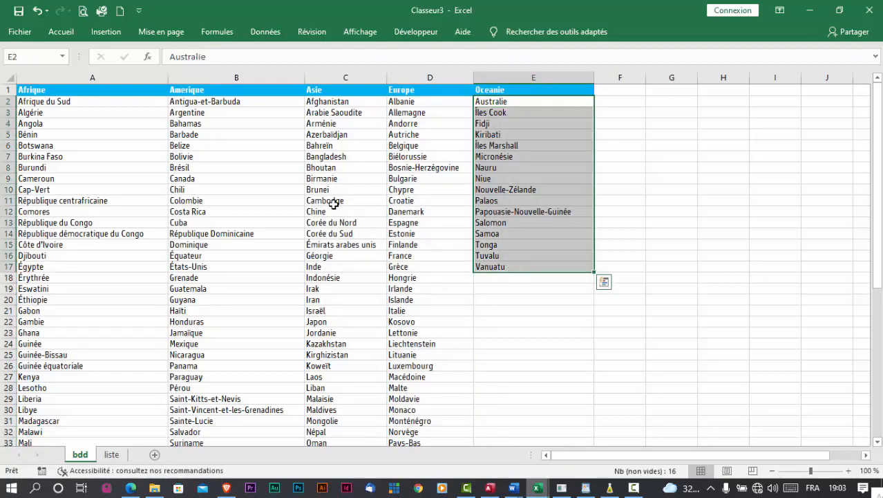
left_click(217, 33)
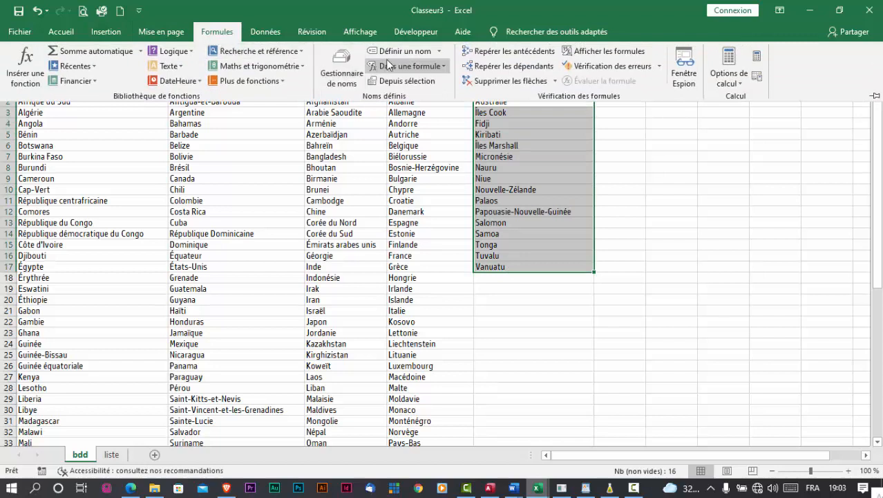
left_click(406, 51)
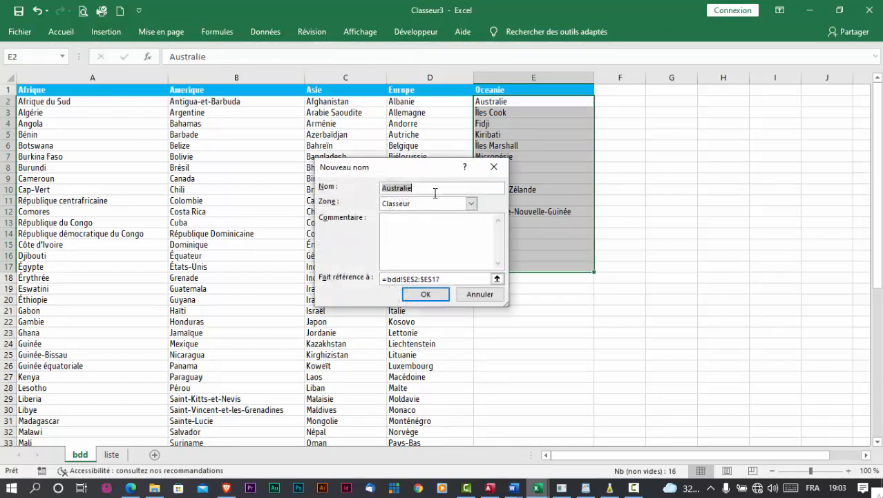
type("Oceanie")
left_click(426, 294)
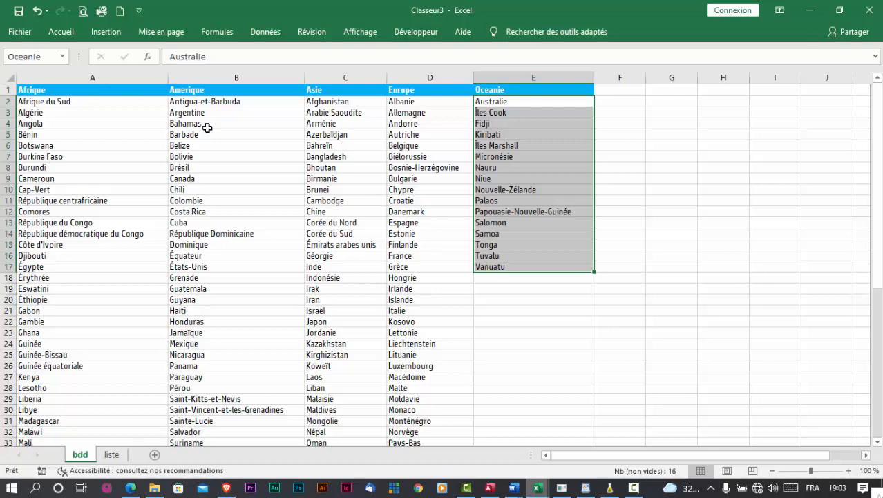
Restrict cell A2 of the liste sheet to a drop-down list with source =continents, and display its choices.
left_click(112, 454)
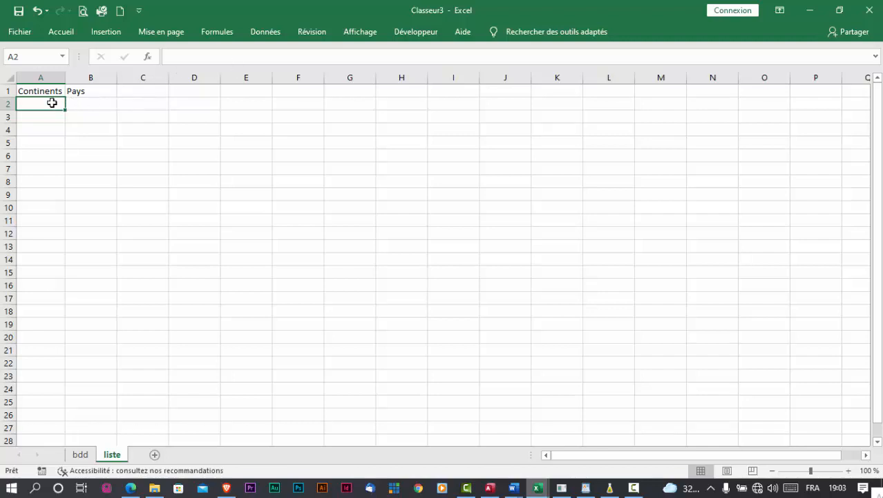
left_click(266, 32)
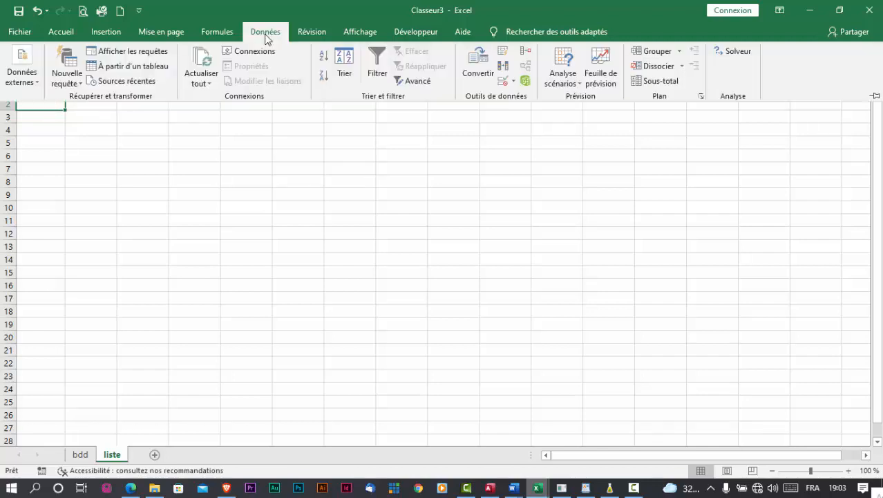
left_click(503, 81)
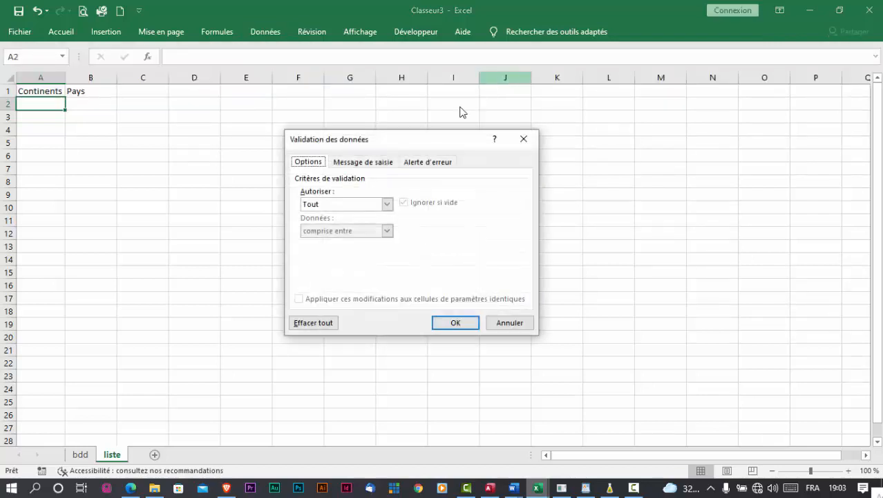
left_click(386, 204)
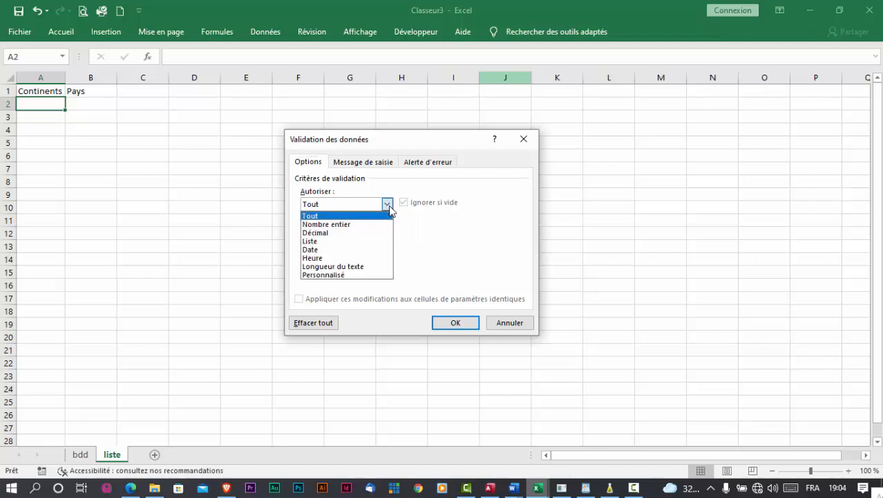
left_click(348, 241)
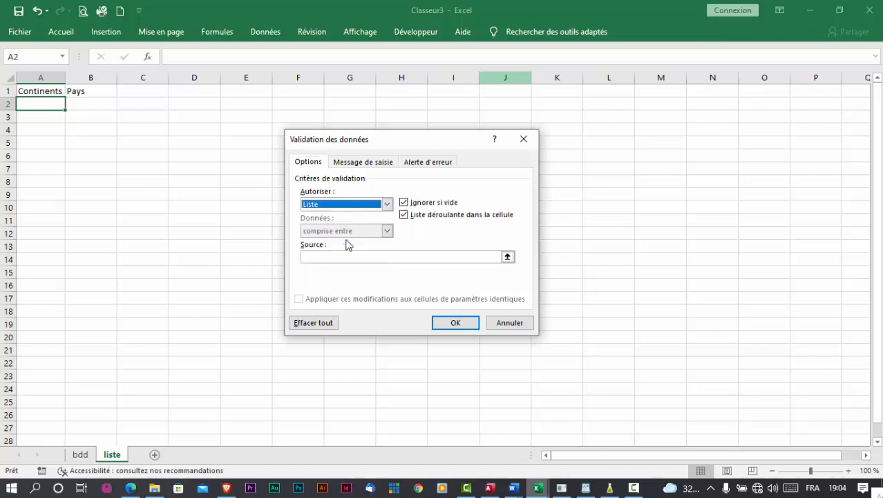
left_click(329, 257)
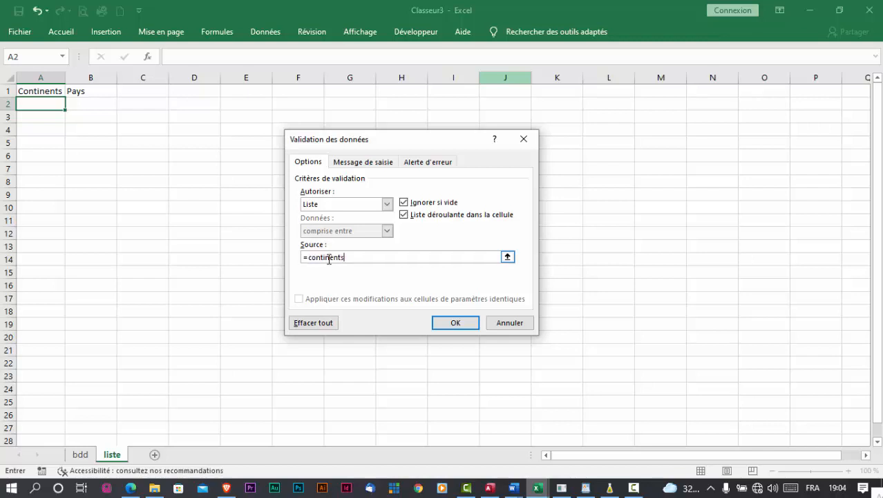
left_click(456, 323)
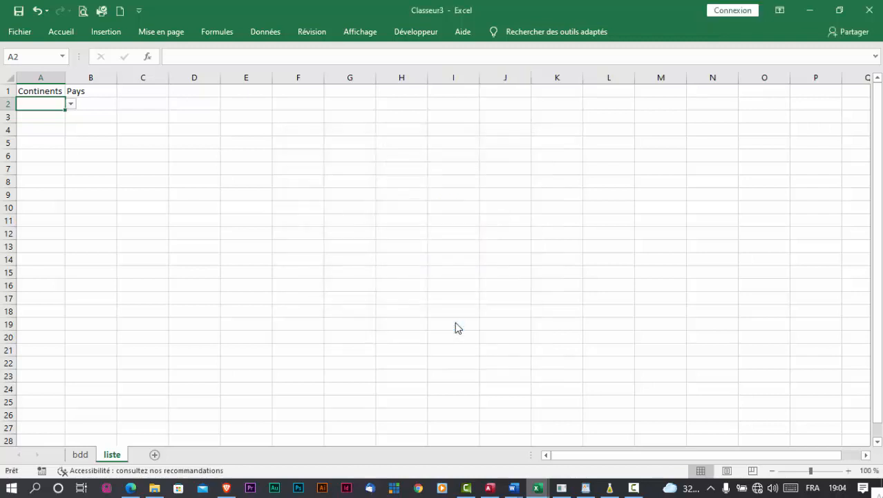
left_click(71, 105)
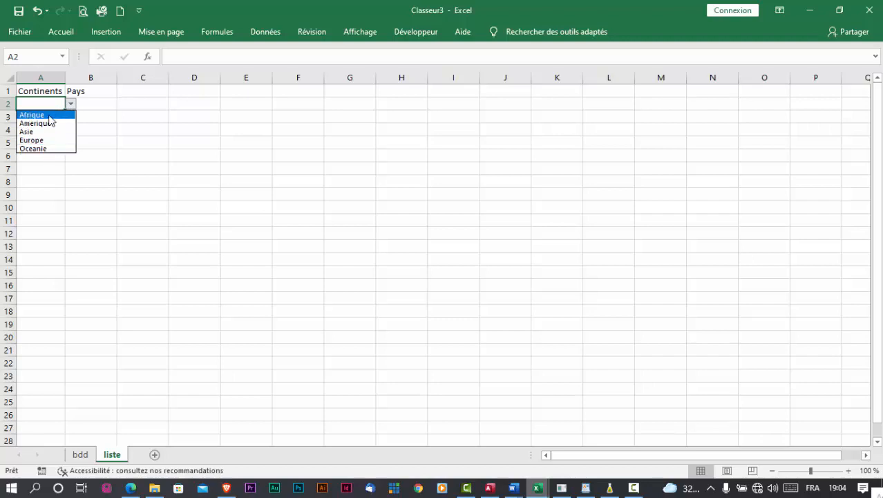
Restrict cell B2 to a drop-down list with source =INDIRECT($A$2), accepting the source despite its current evaluation error.
left_click(128, 103)
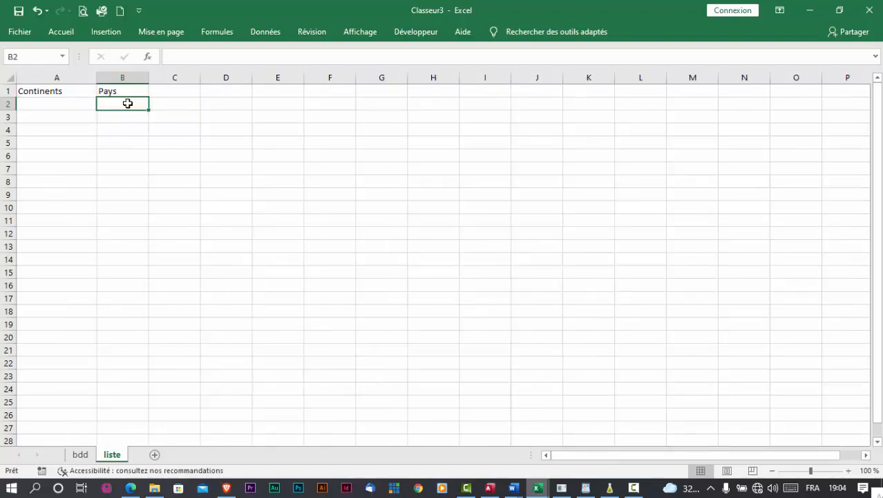
left_click(273, 33)
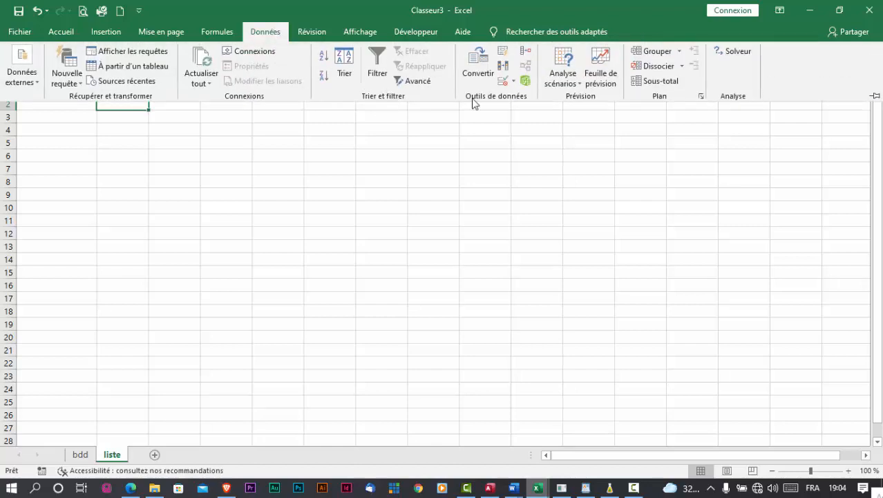
left_click(504, 81)
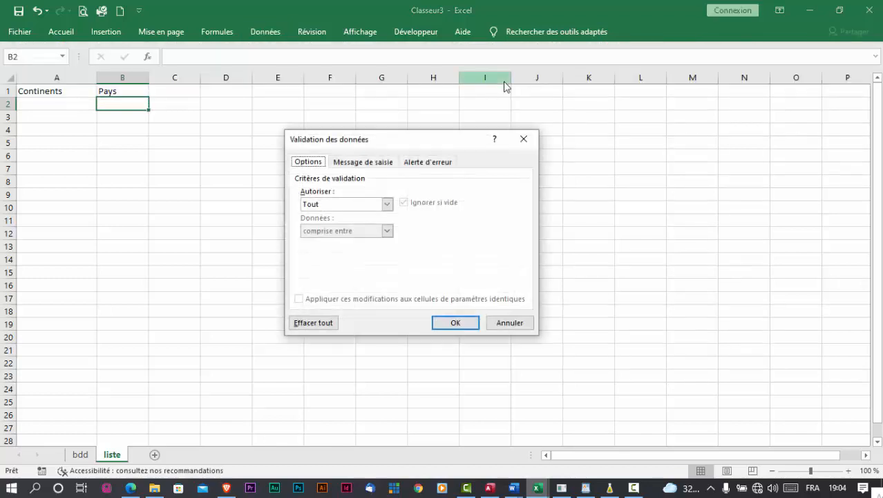
left_click(387, 204)
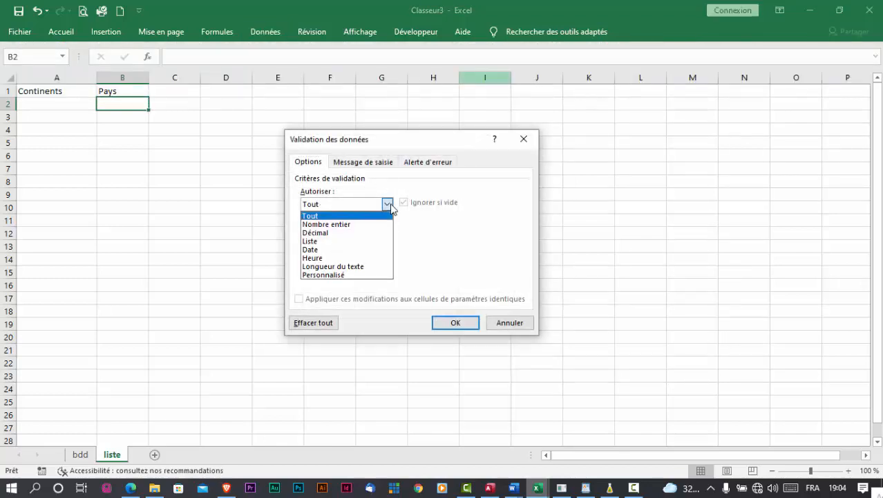
left_click(357, 241)
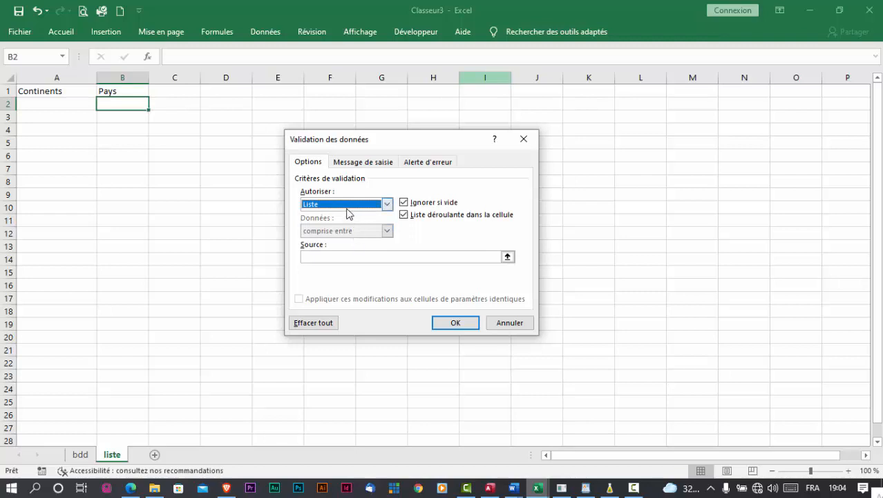
left_click(334, 257)
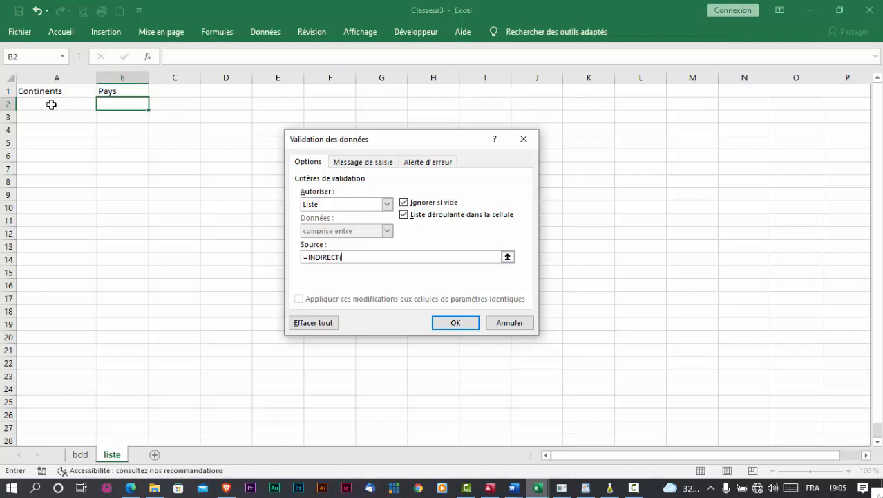
left_click(61, 104)
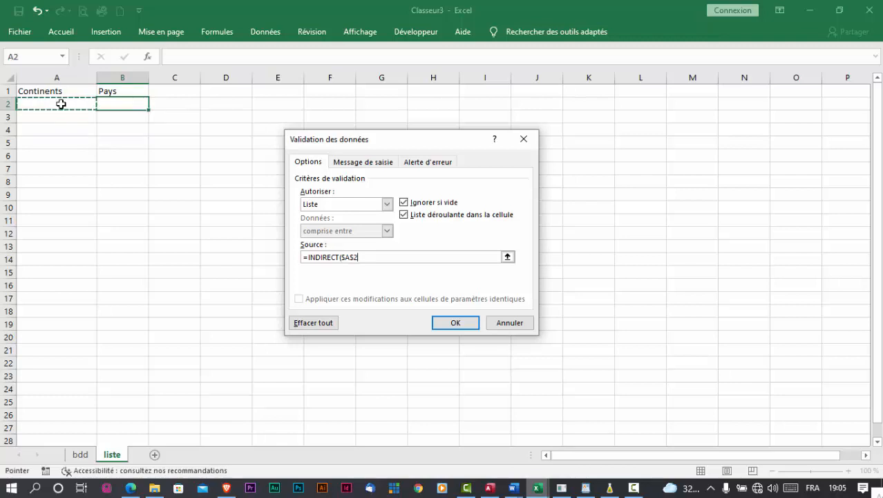
type(")")
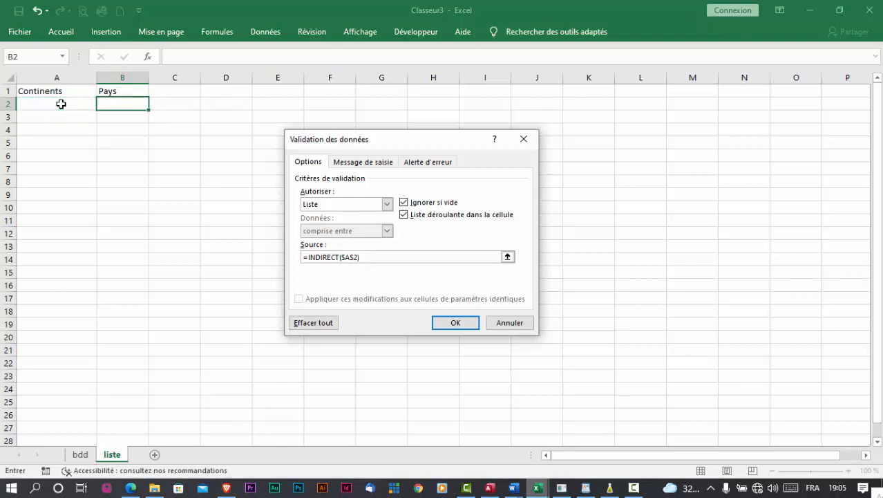
left_click(473, 324)
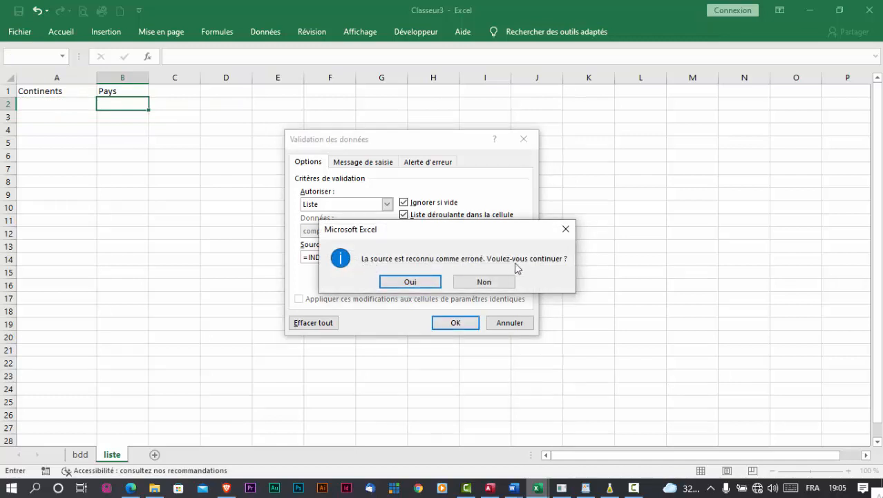
left_click(426, 283)
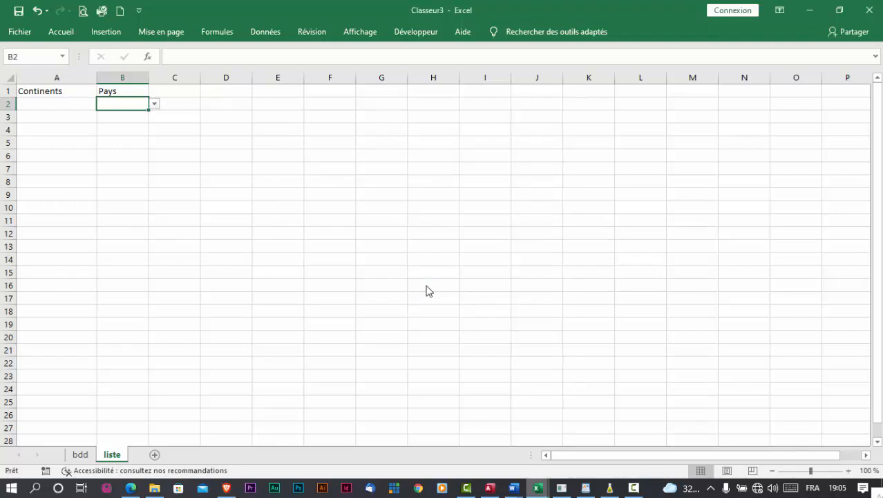
Test the linked lists by choosing Afrique in A2 and browsing the countries offered in B2.
left_click(62, 99)
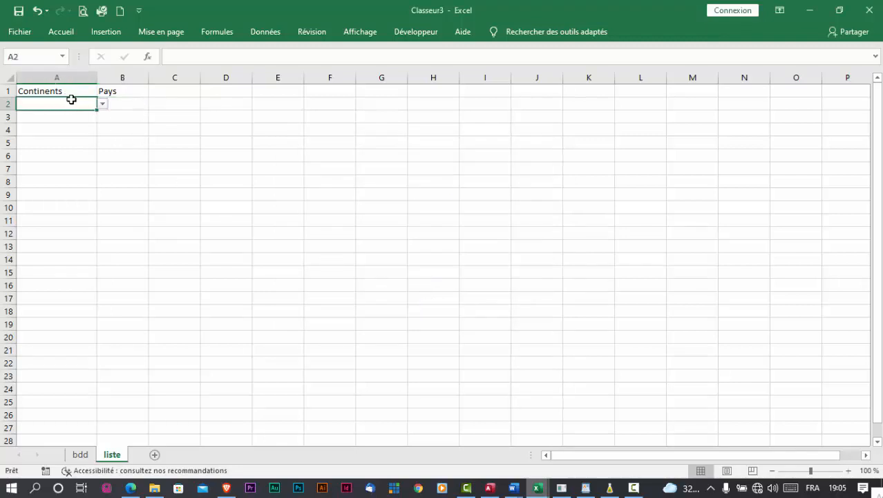
left_click(103, 103)
left_click(84, 116)
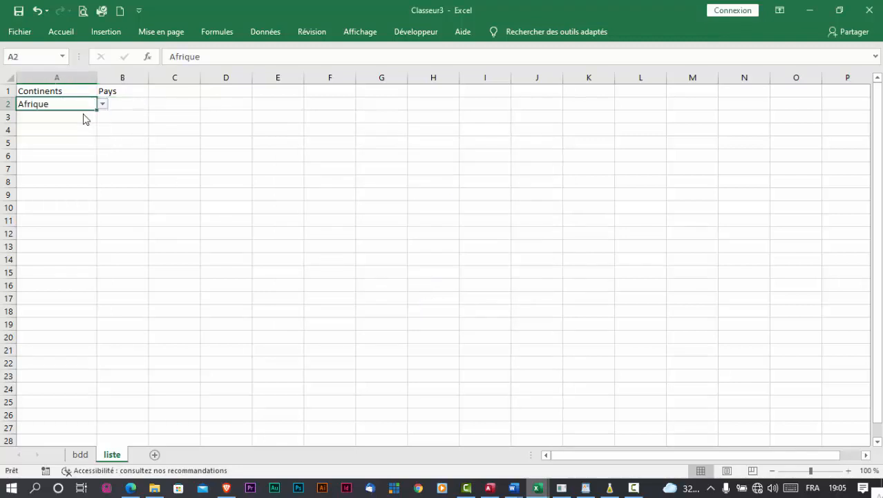
left_click(129, 104)
left_click(155, 105)
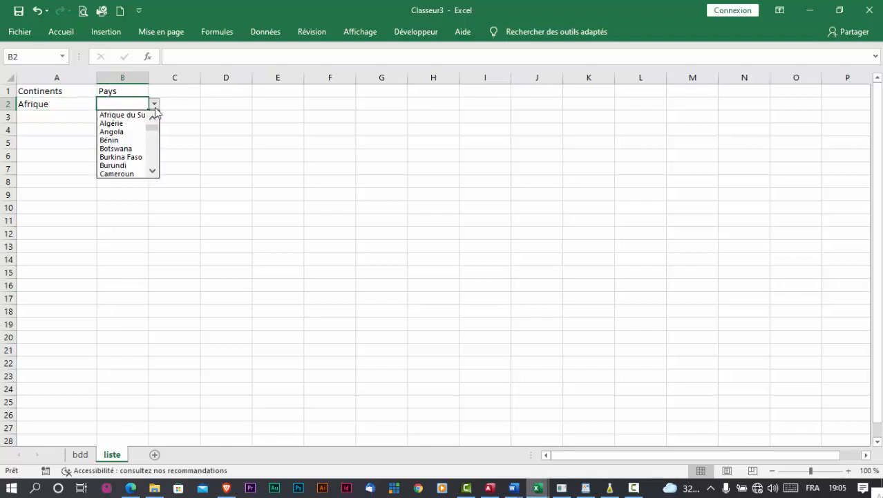
left_click(152, 172)
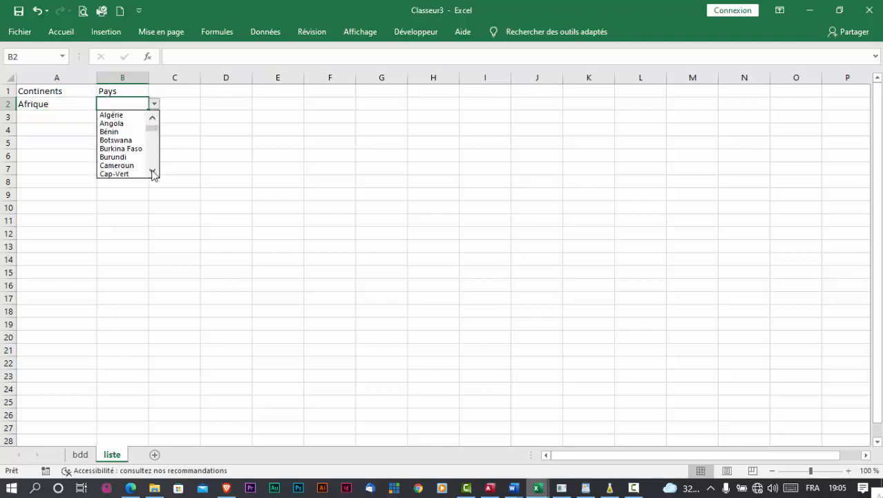
left_click(153, 172)
left_click(153, 172)
left_click(152, 172)
left_click(153, 172)
left_click(153, 172)
left_click(153, 172)
left_click(43, 142)
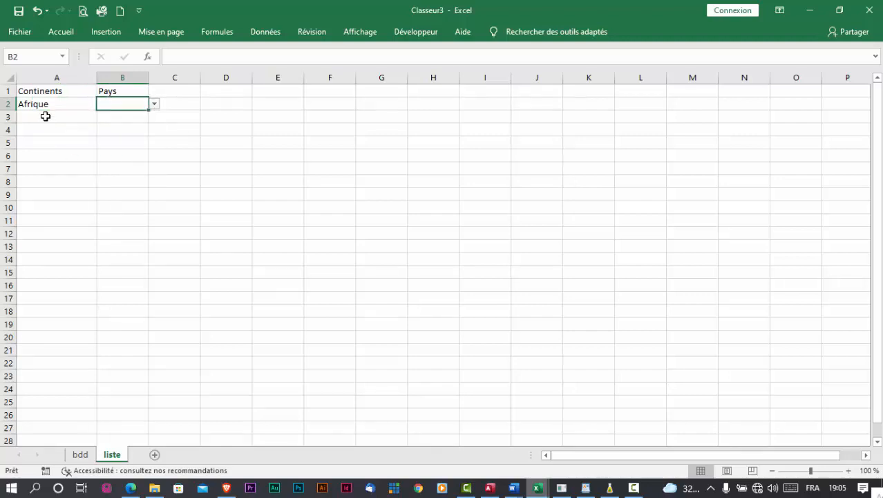
Choose Amerique as the continent in A2 and check the countries offered in B2.
left_click(44, 106)
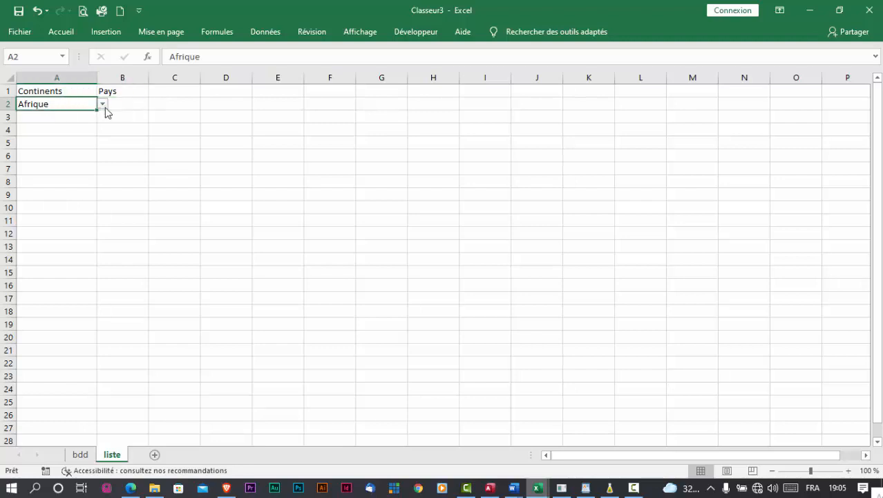
left_click(104, 106)
left_click(87, 123)
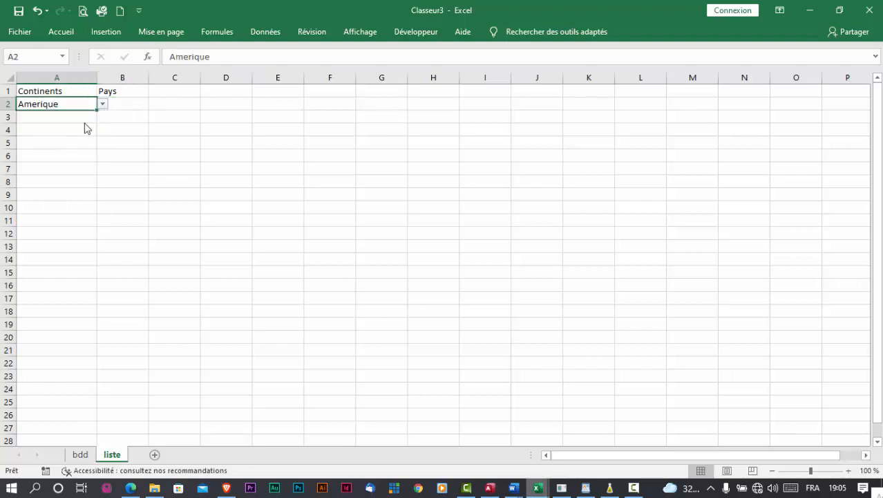
left_click(132, 105)
left_click(155, 104)
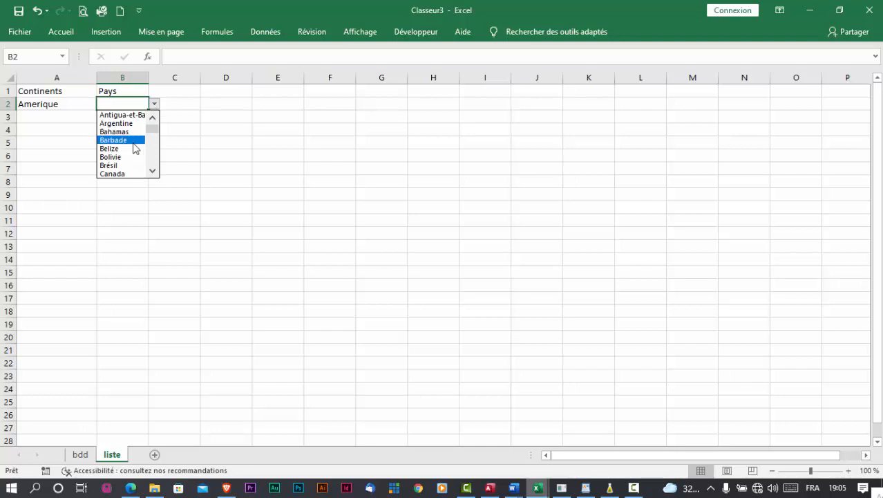
left_click(45, 103)
left_click(45, 104)
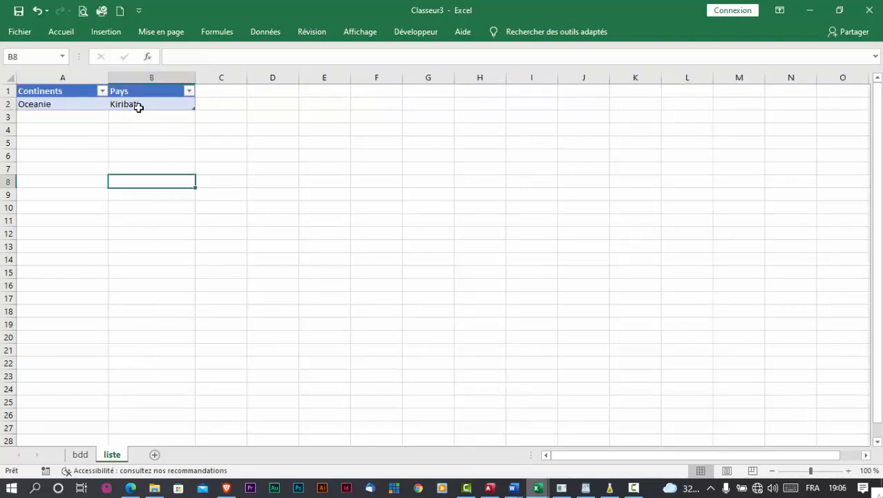
Choose Afrique as the continent in A2 and Afrique du Sud as the country in B2.
left_click(75, 104)
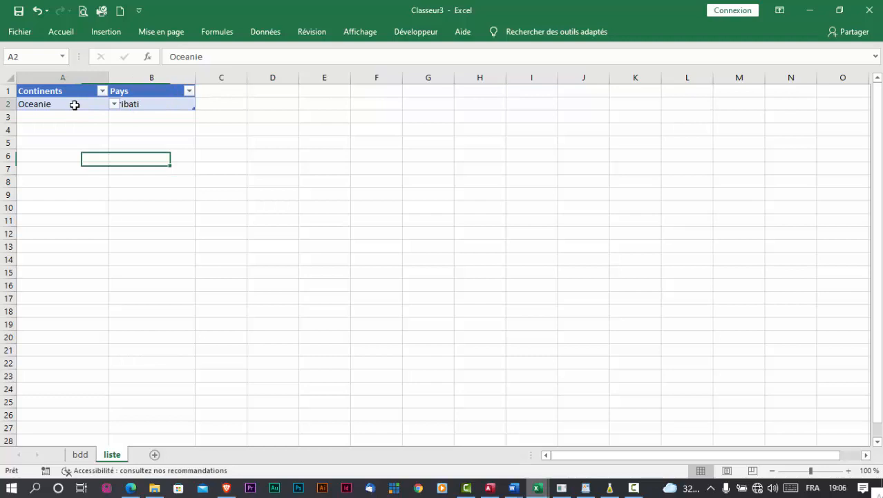
left_click(113, 104)
left_click(98, 115)
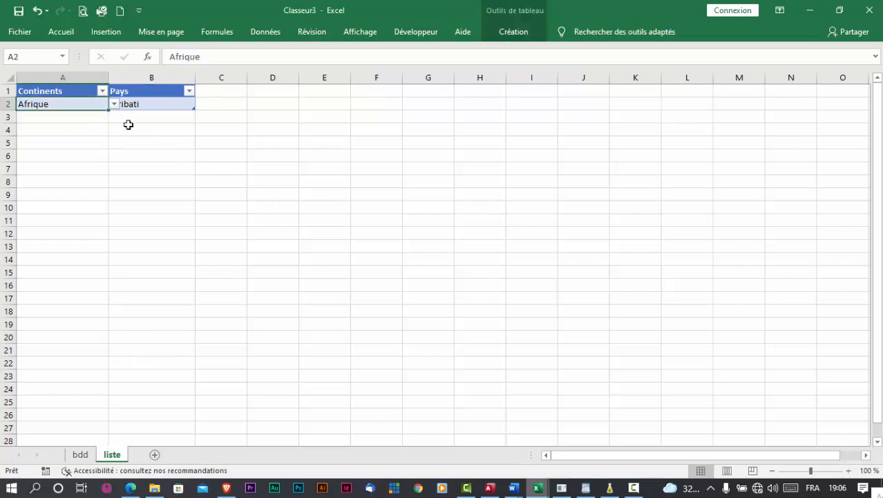
left_click(152, 105)
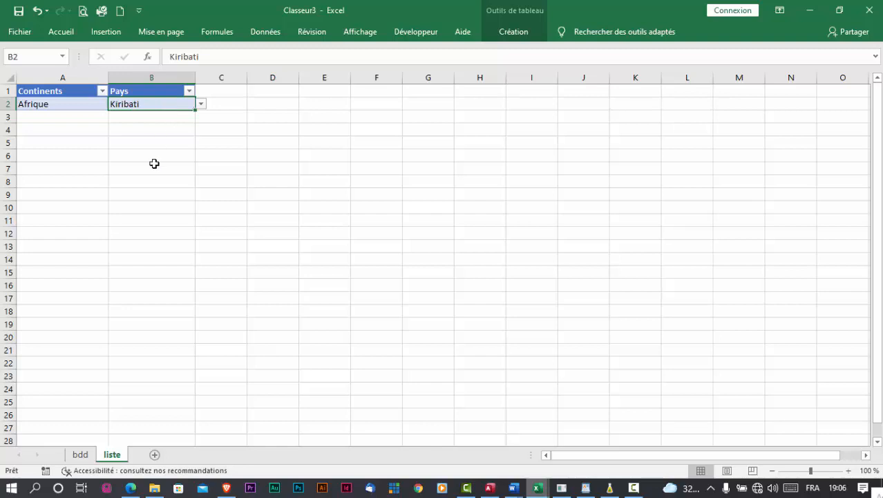
left_click(201, 105)
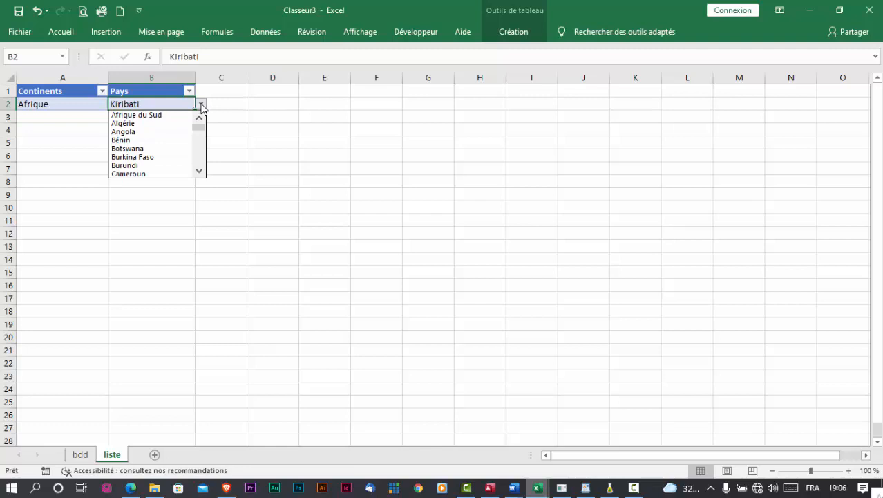
left_click(172, 115)
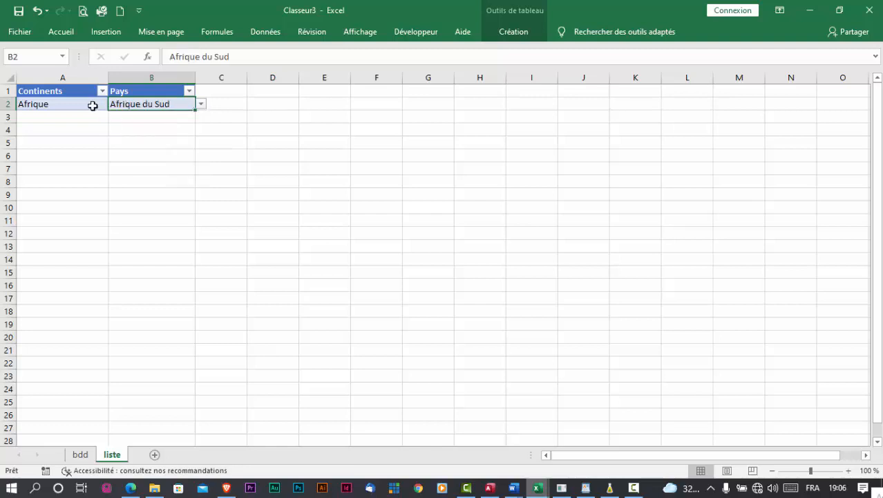
Change the continent in A2 to Amerique and select the country cell B2.
left_click(92, 106)
left_click(114, 103)
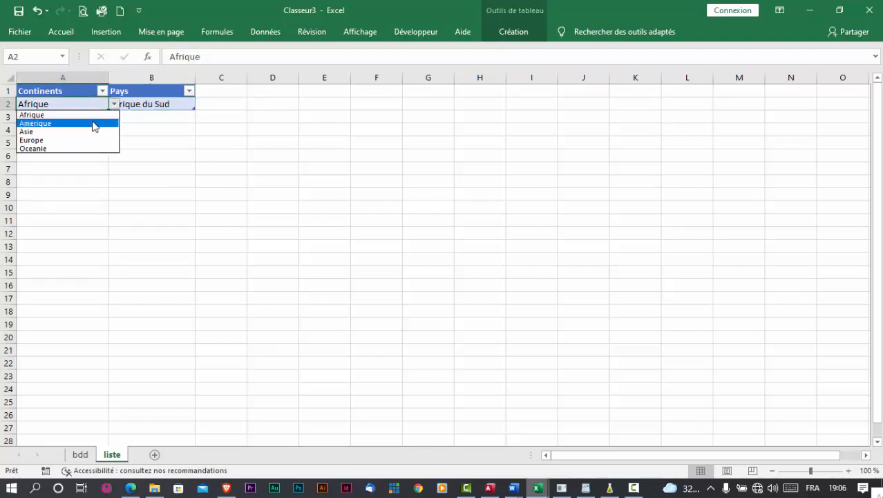
left_click(91, 125)
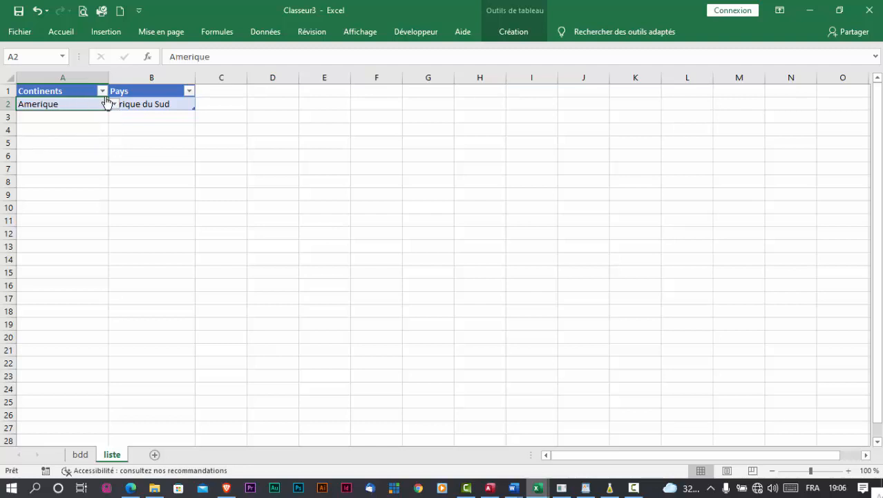
left_click(146, 102)
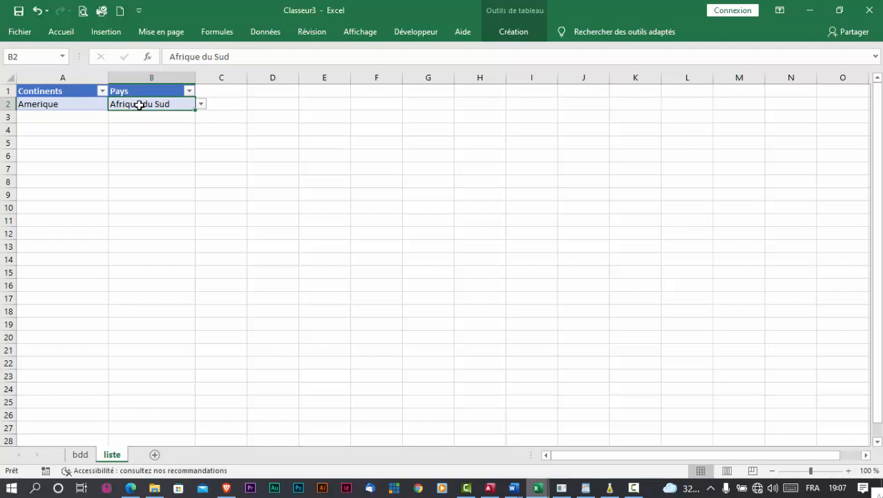
Change the continent in A2 to Oceanie and select the country cell B2.
left_click(72, 103)
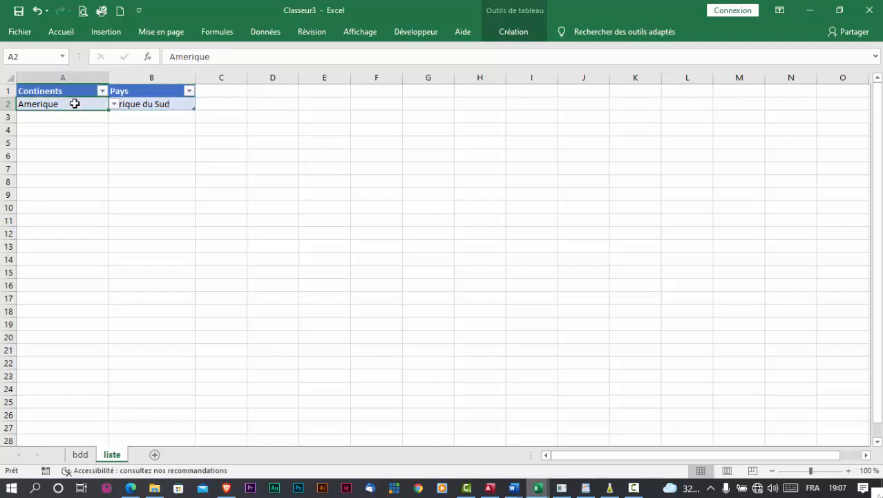
left_click(104, 103)
left_click(74, 129)
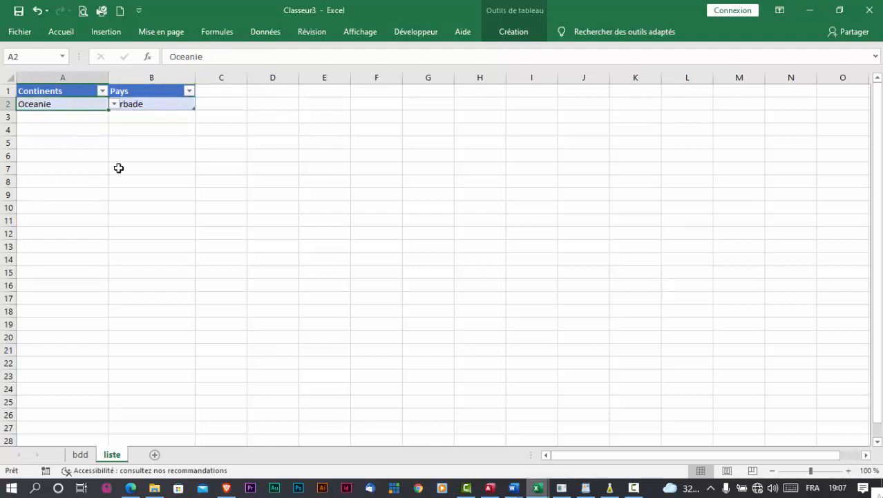
left_click(142, 105)
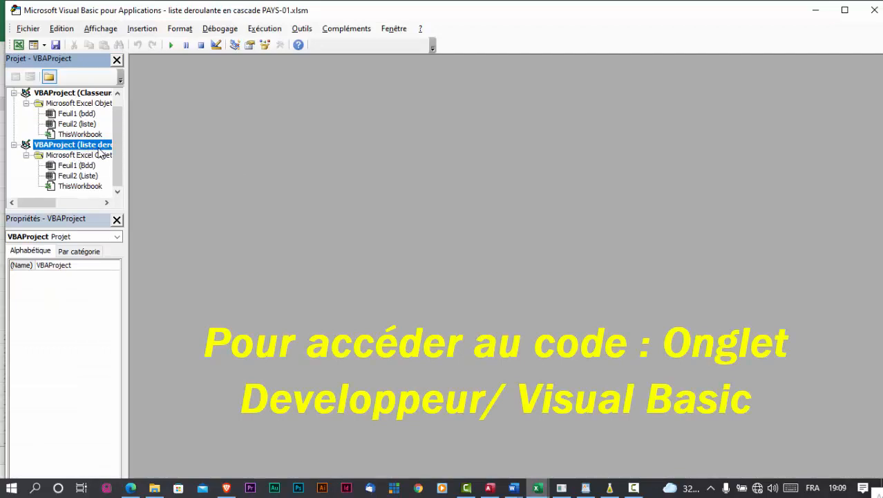
In the Visual Basic editor, open the code of sheet Feuil2 (Liste) in the liste deroulante en cascade PAYS-01.xlsm project.
left_click(13, 92)
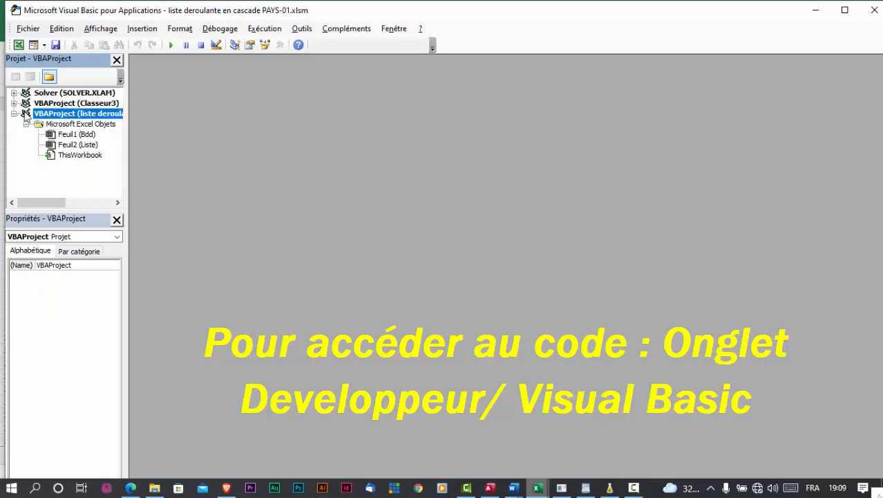
left_click(80, 145)
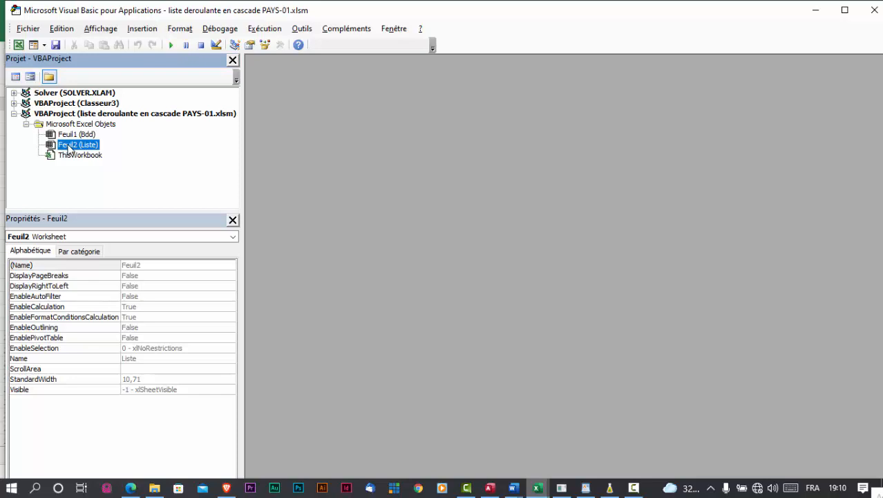
right_click(69, 148)
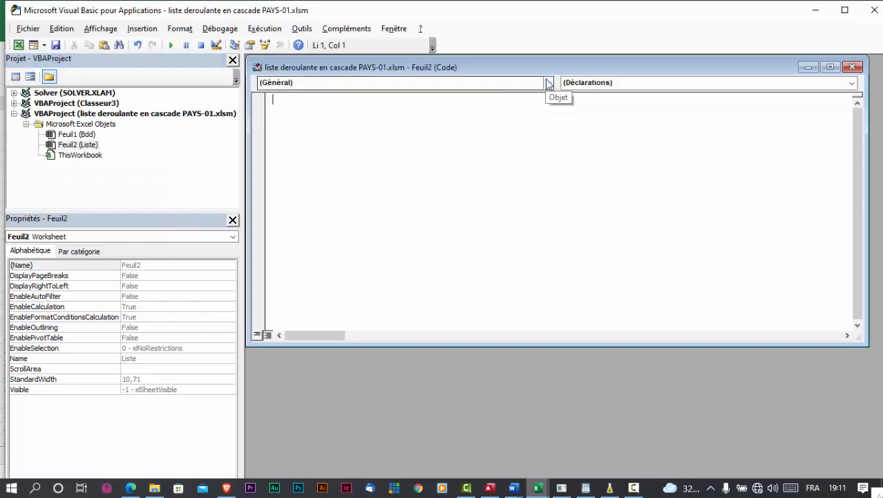
Add an event procedure for the Worksheet object's Change event in the Feuil2 code.
left_click(549, 83)
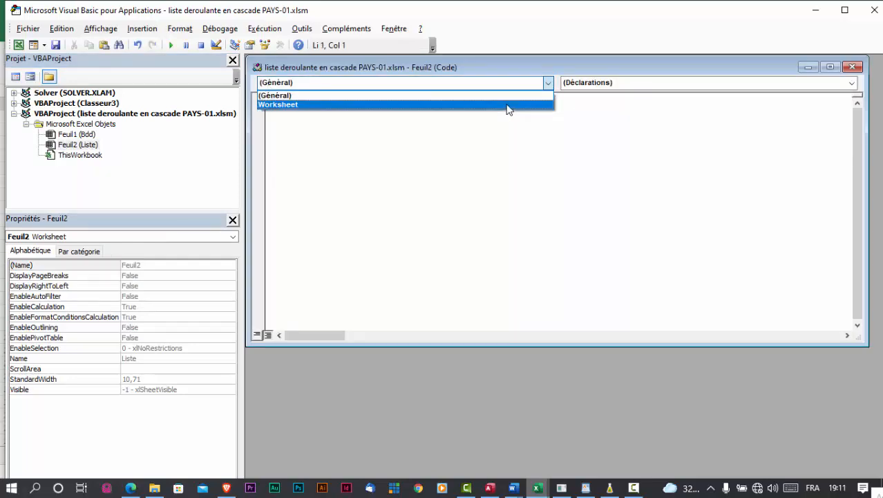
left_click(507, 105)
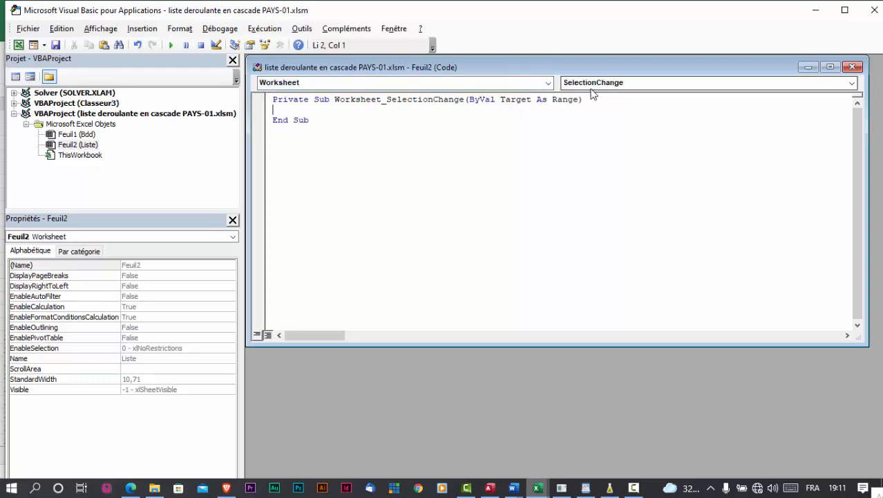
left_click(853, 83)
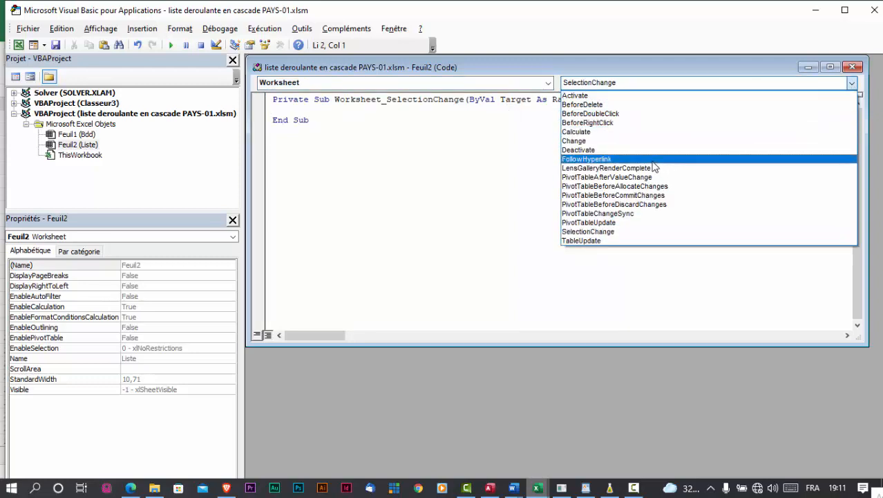
left_click(621, 143)
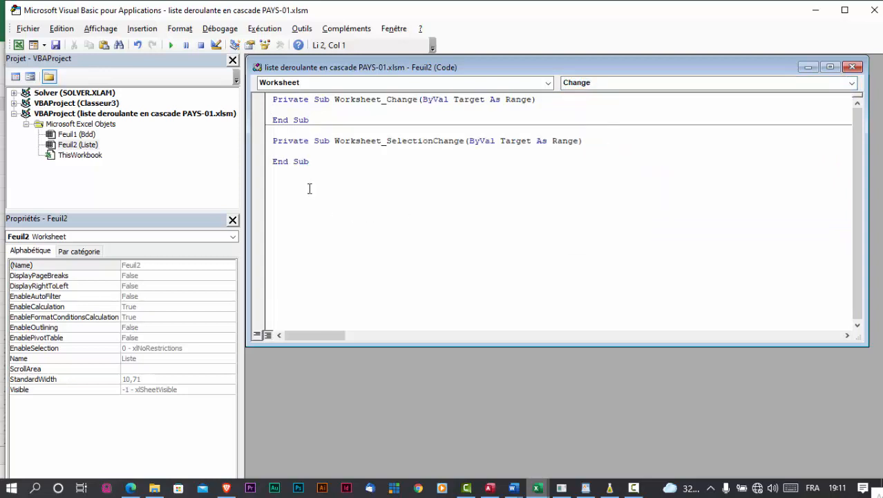
Delete the empty Worksheet_SelectionChange procedure from the Feuil2 code.
left_click(274, 141)
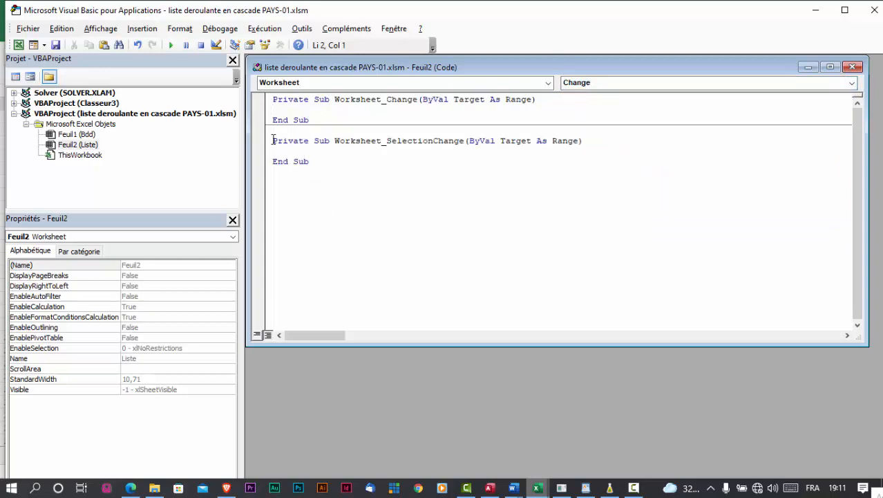
left_click(322, 162, "shift")
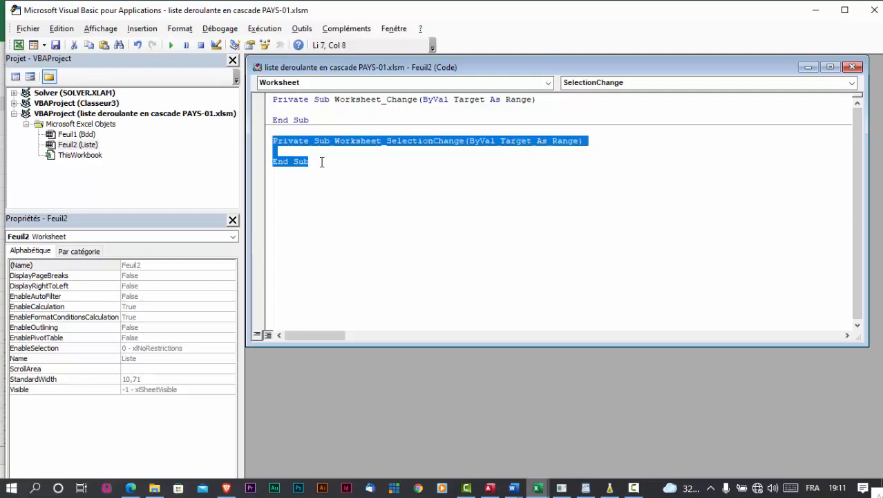
key("Delete")
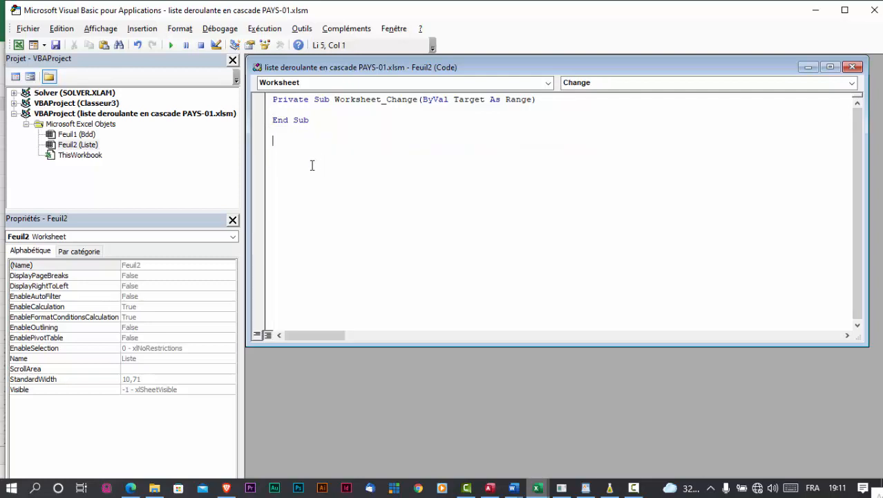
Write the condition line If Target.Address = "$A$2" Then inside the Worksheet_Change procedure.
left_click(284, 107)
type("If target")
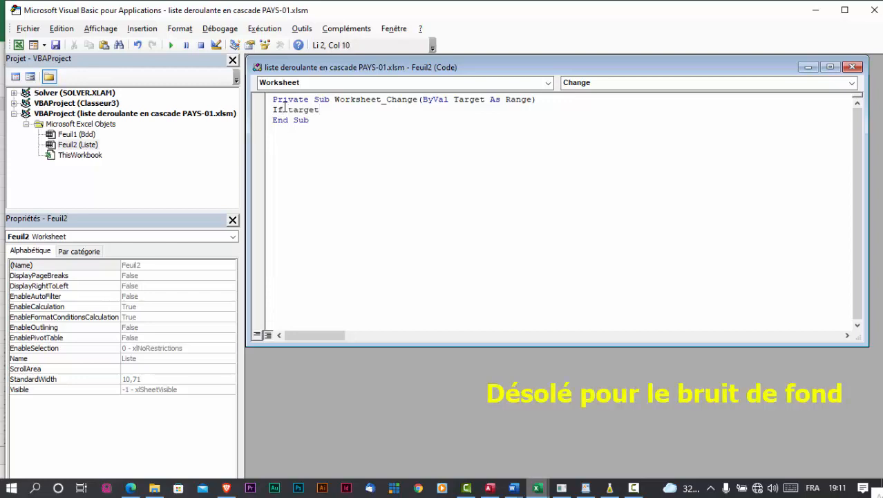
type(".adre")
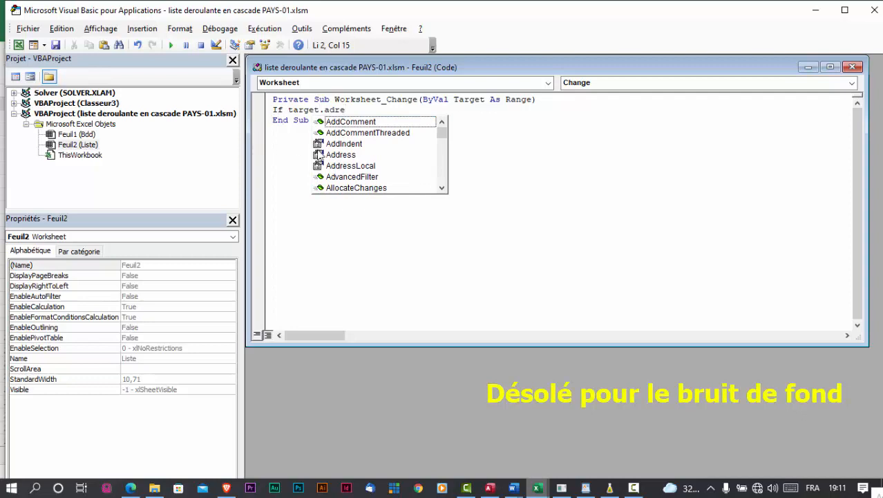
double_click(344, 155)
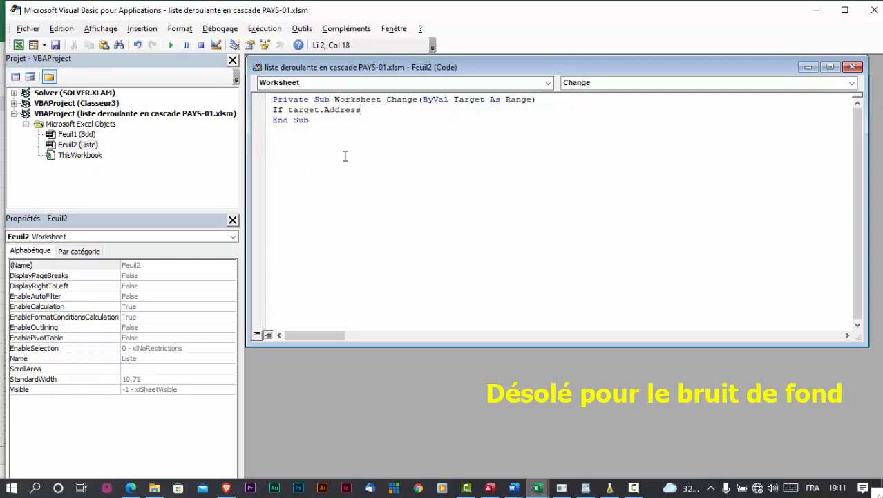
type("=\"$A$")
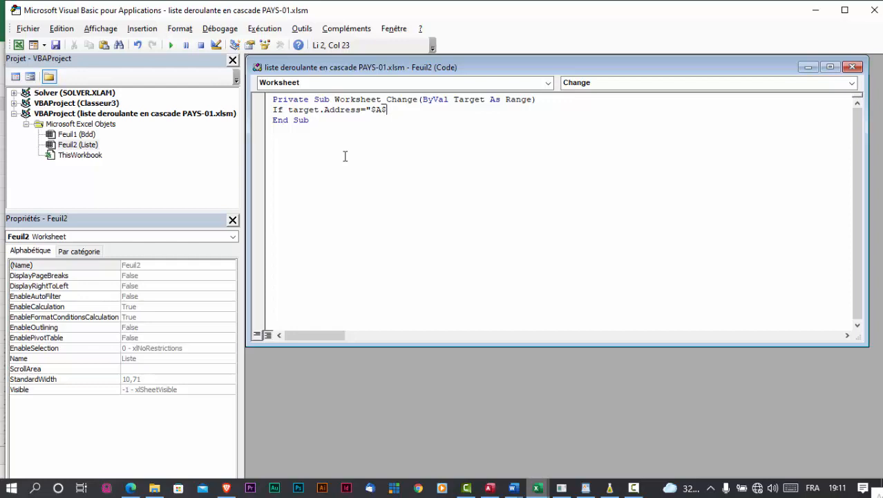
type("2\" then")
key("Return")
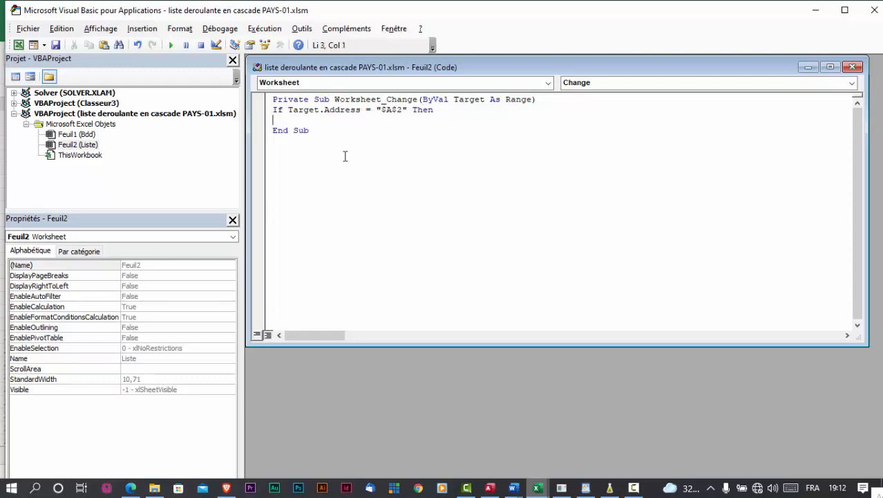
Add the indented line Range("B2").Value = "Choix du pays" under the If condition.
key("Tab")
type("range (")
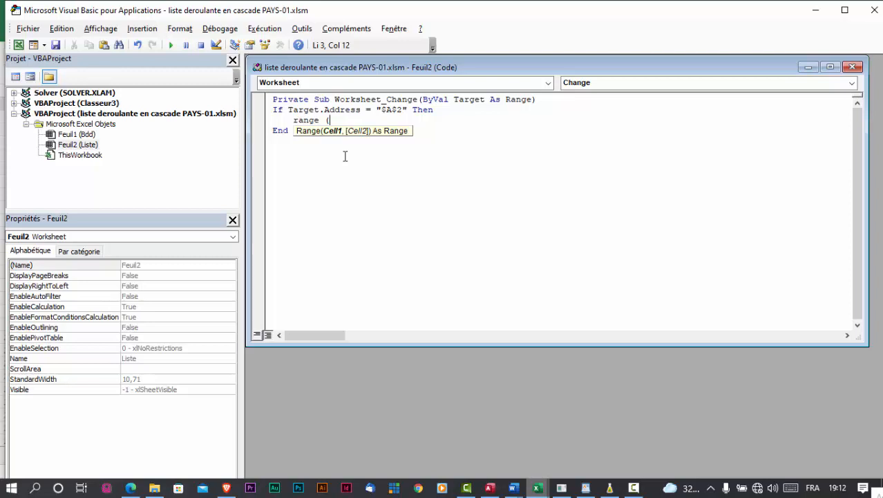
type("B2)")
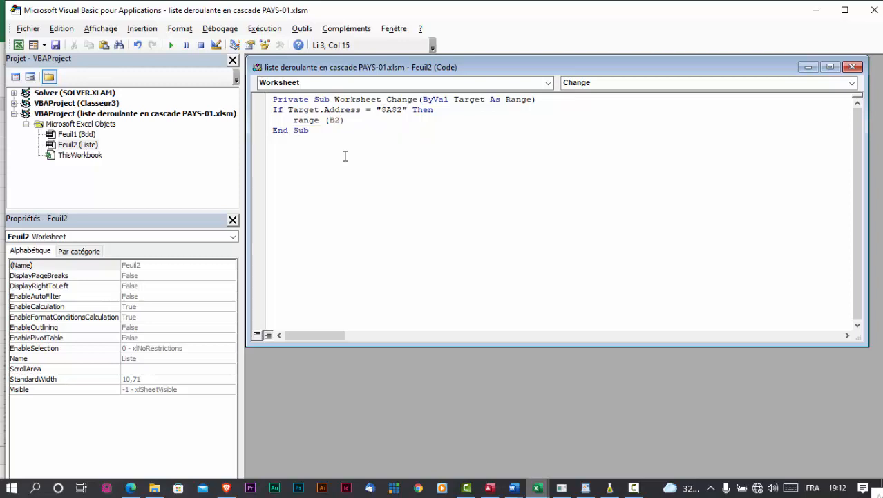
key("BackSpace")
key("BackSpace")
key("BackSpace")
type("\"B2\").")
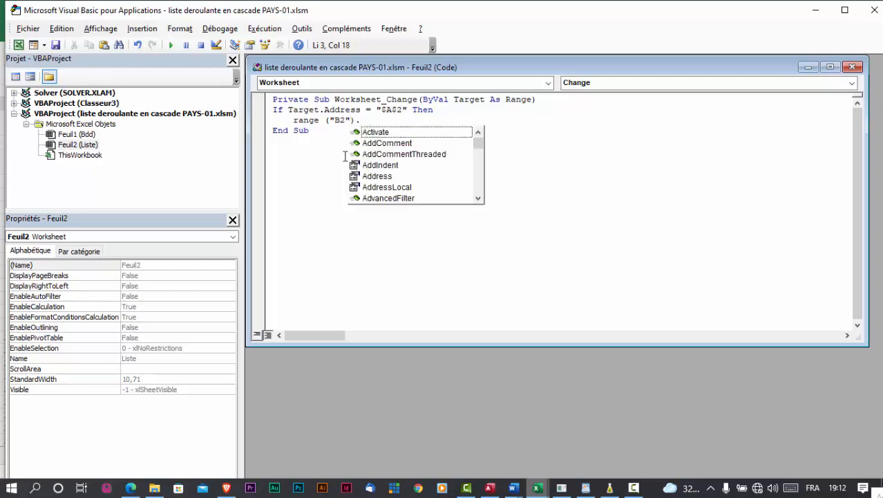
type("value")
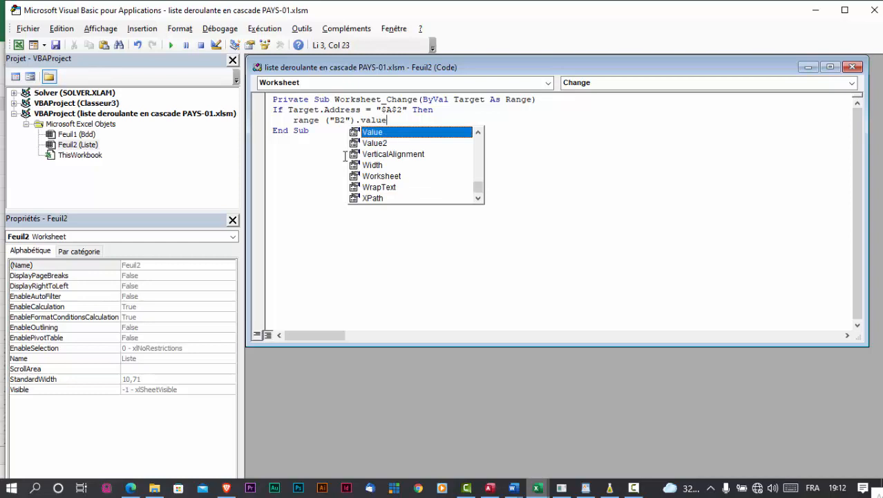
type("=")
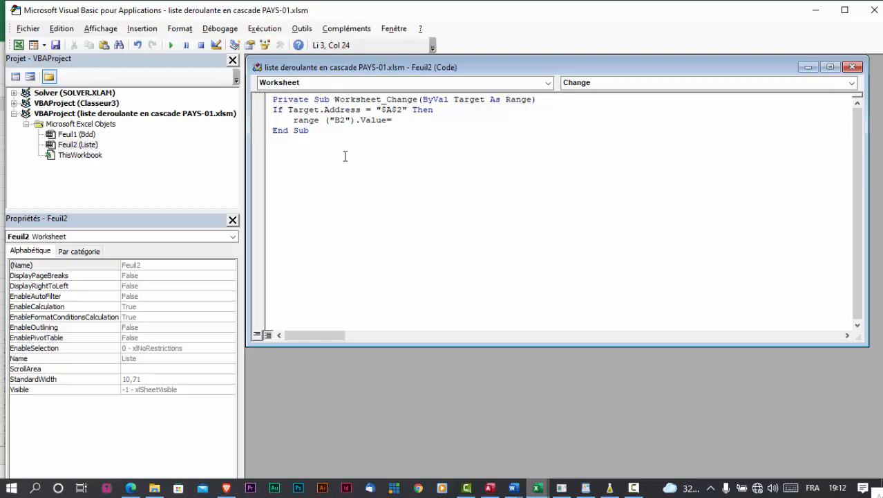
type("\"\"")
type("Choix du pays\"")
key("Return")
End the condition block with an unindented End If and close the Visual Basic editor to return to the workbook.
key("BackSpace")
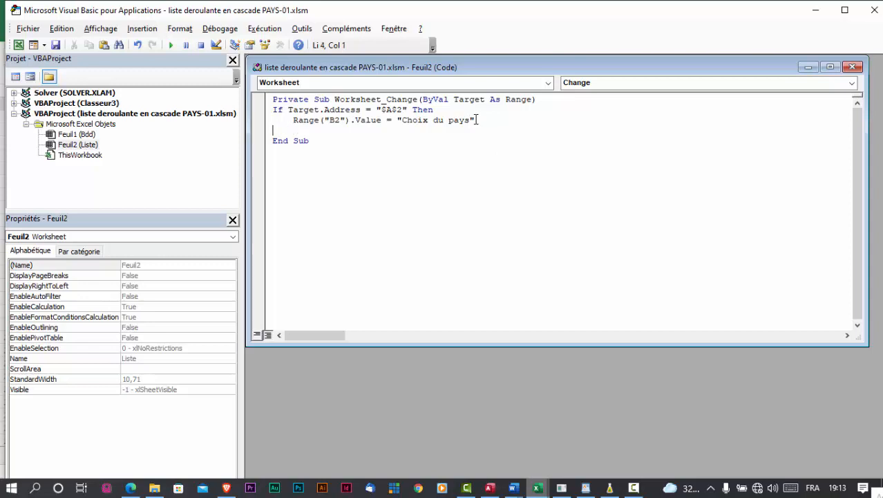
type("End If")
left_click(874, 12)
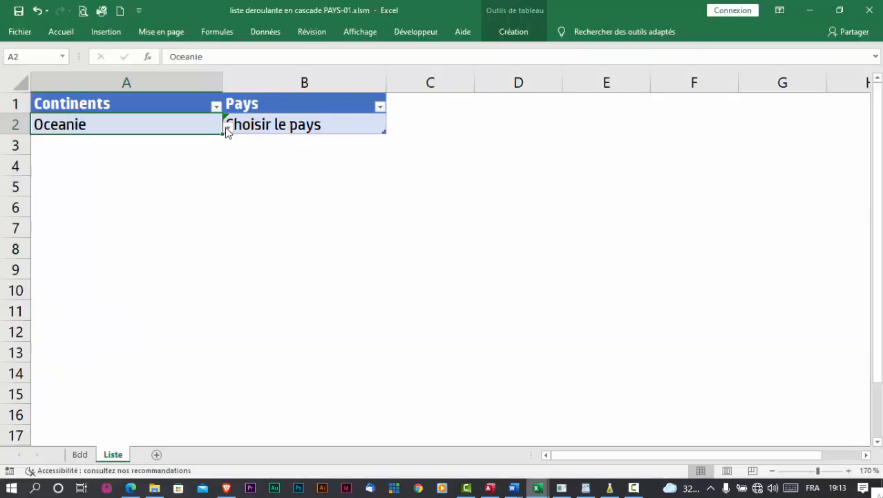
Test the macro by choosing Asie in A2 and picking first Afghanistan, finally Azerbaïdjan as the country in B2.
left_click(228, 129)
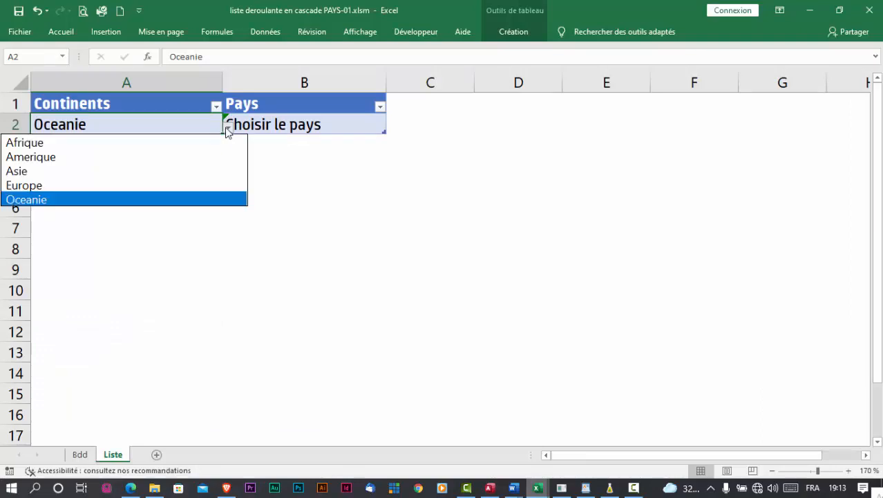
left_click(175, 171)
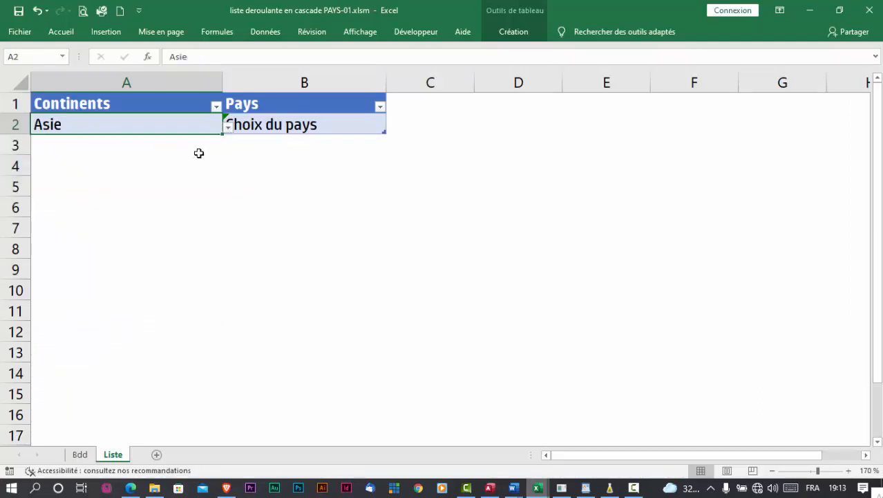
left_click(260, 127)
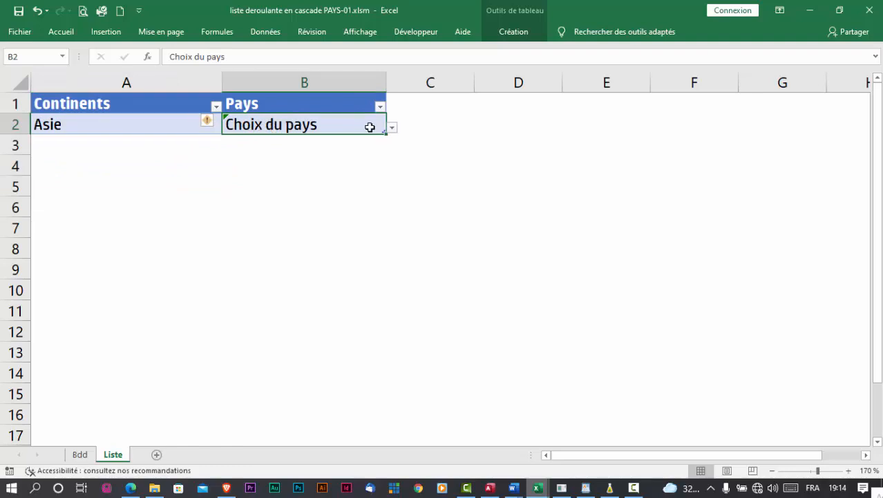
left_click(392, 128)
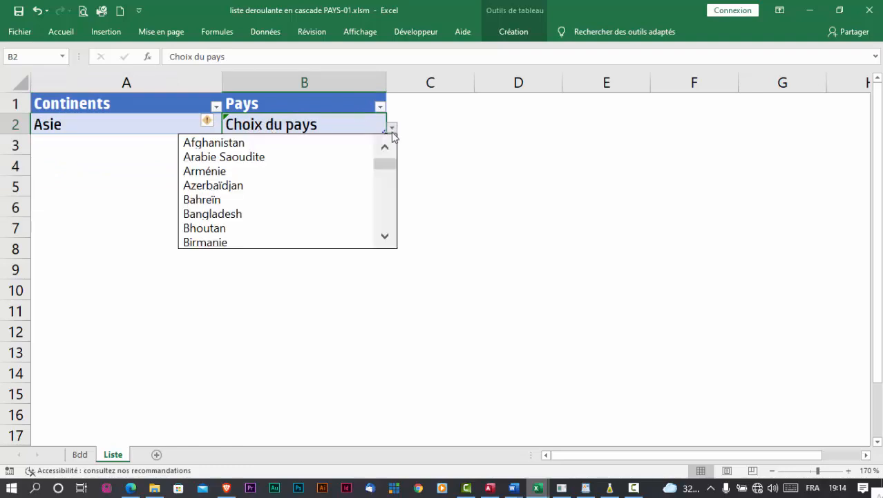
left_click(264, 145)
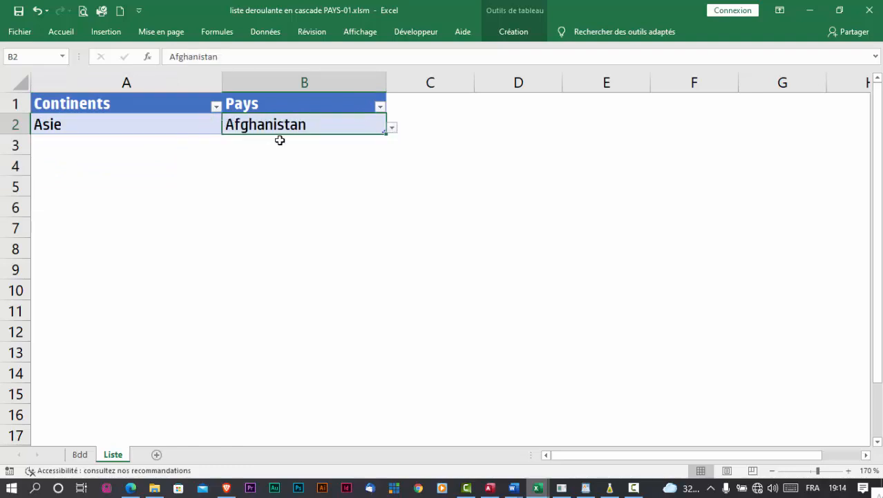
left_click(391, 128)
left_click(263, 186)
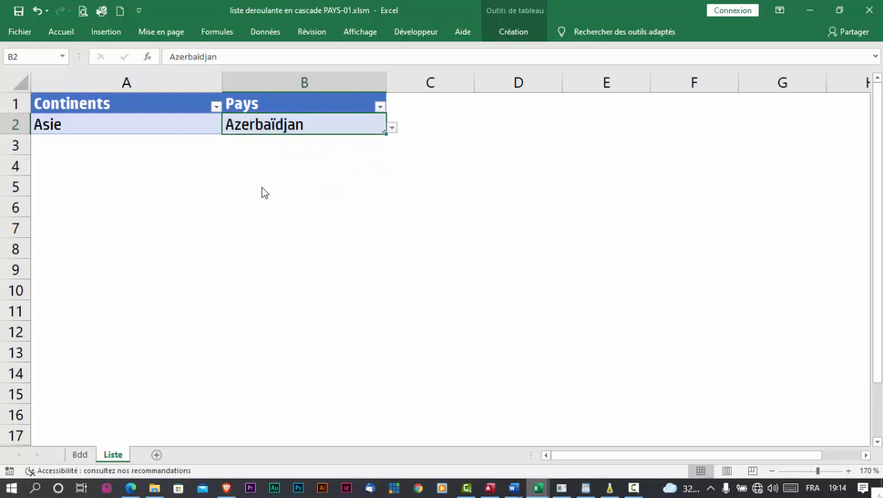
Change the continent in A2 to Europe and choose Autriche as the country in B2.
left_click(148, 123)
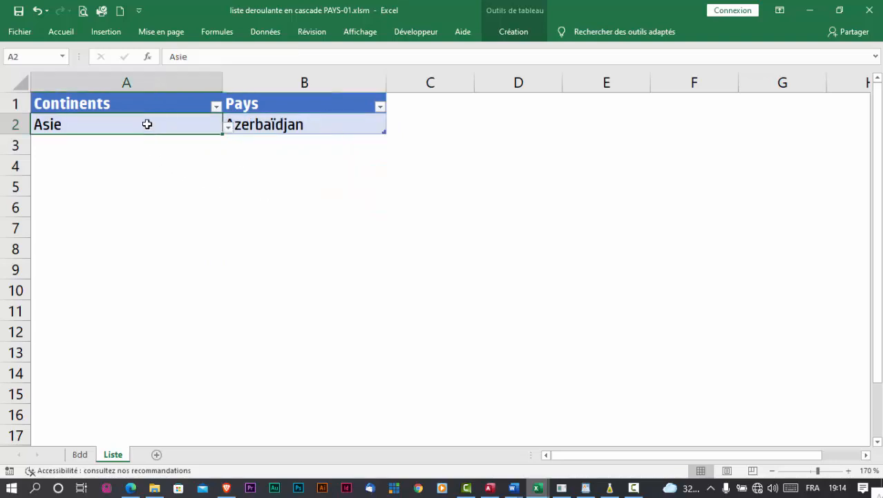
left_click(229, 128)
left_click(161, 186)
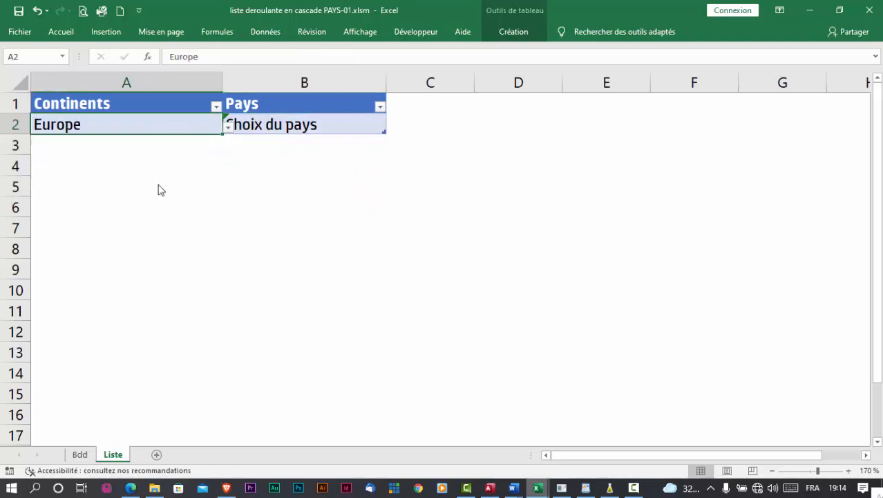
left_click(300, 126)
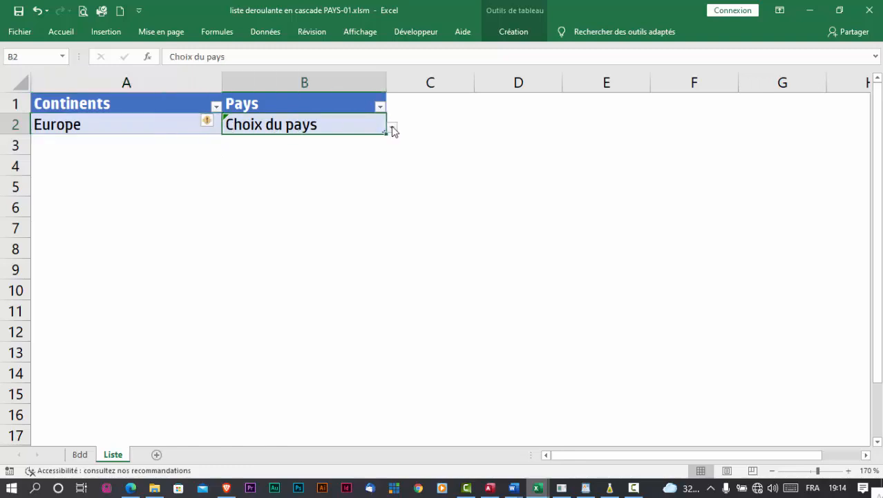
left_click(391, 128)
left_click(260, 185)
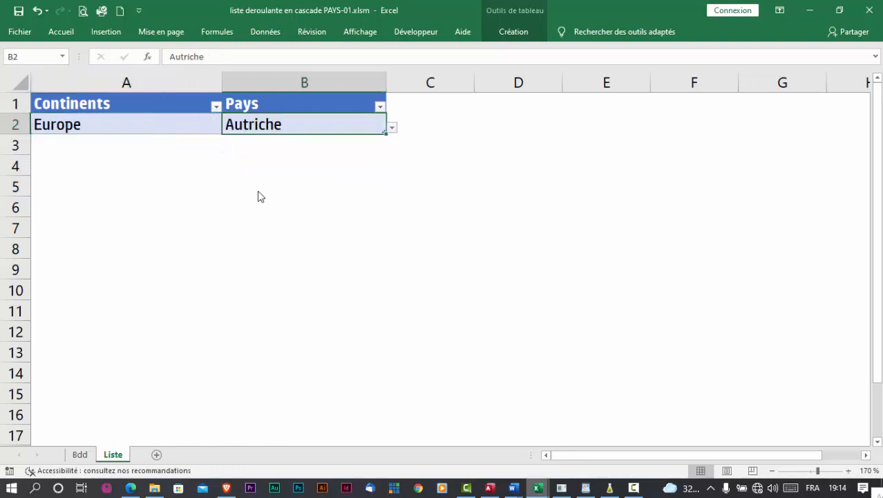
left_click(95, 124)
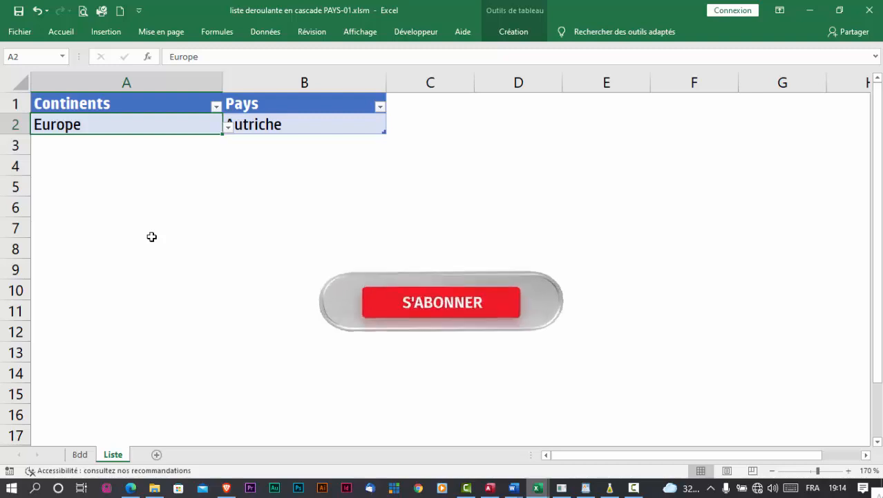
left_click(266, 122)
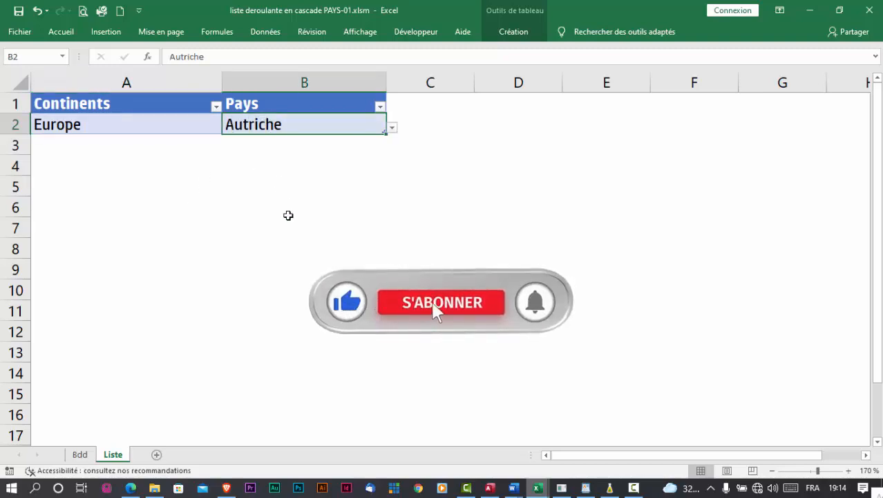